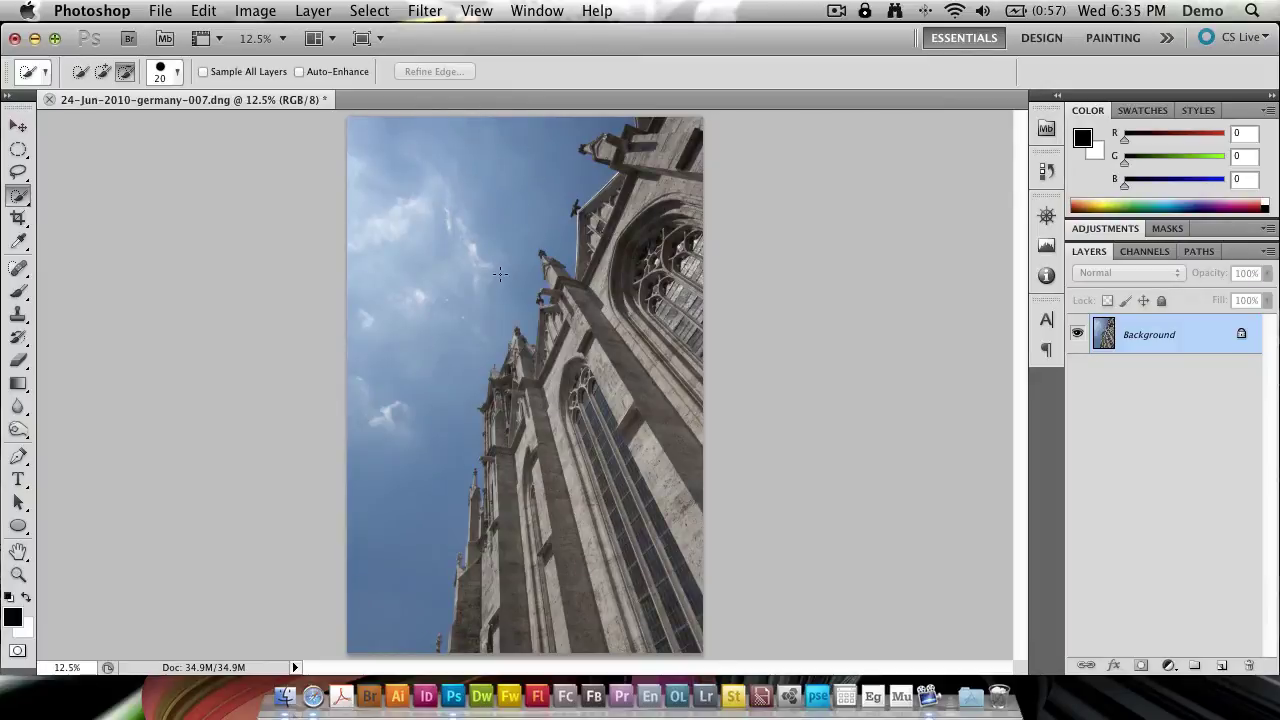
- Switch to the Move tool with V, leaving the cathedral photo untouched
key(v)
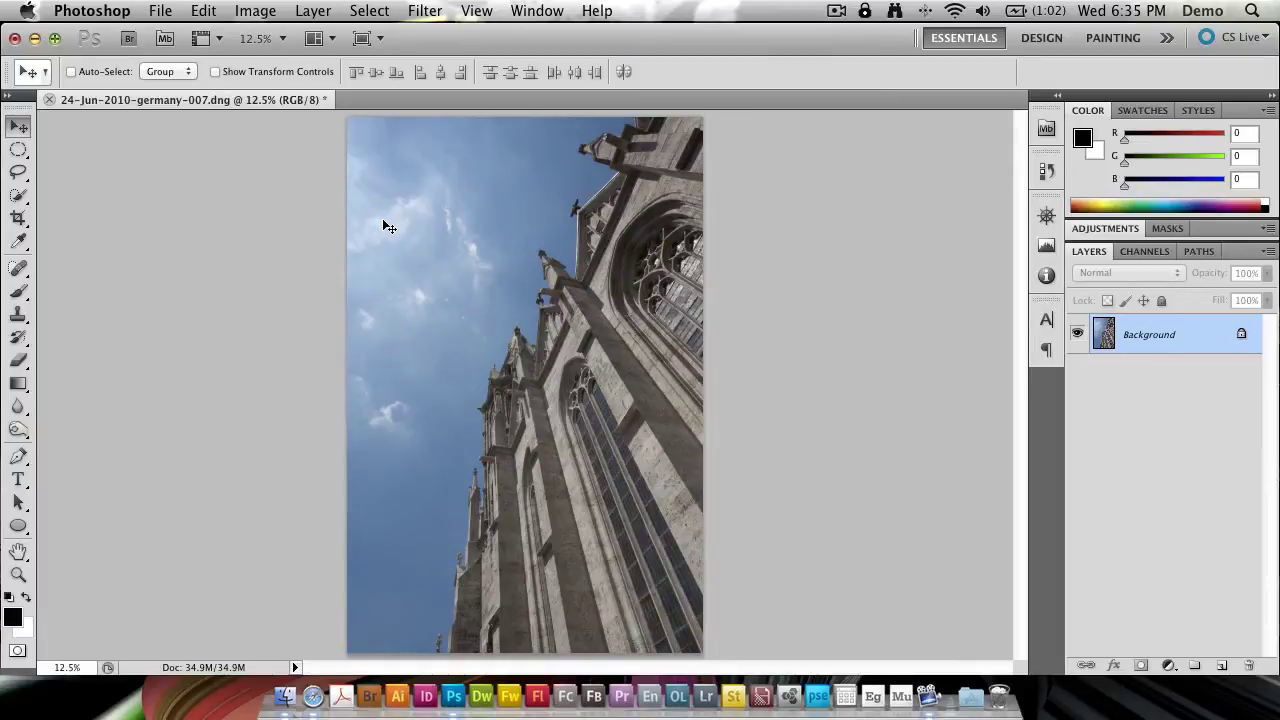
- Open Select > Color Range and move its dialog to a clear spot
click(370, 11)
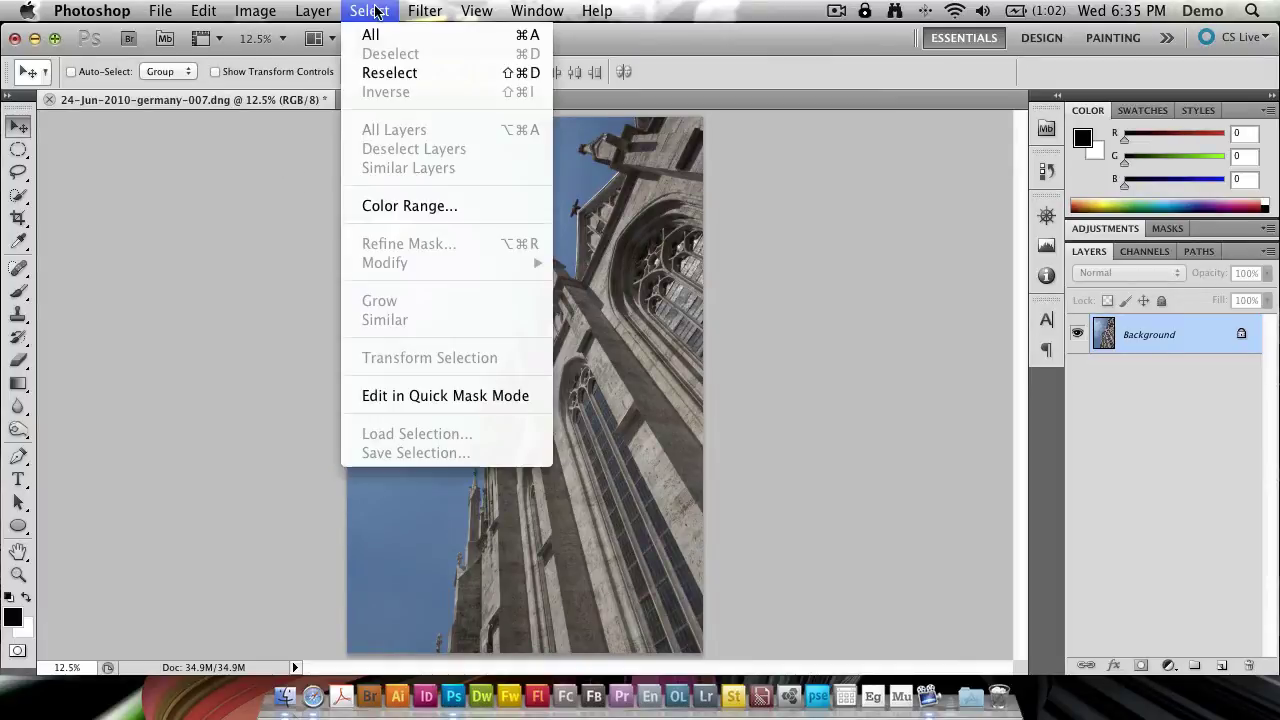
click(432, 206)
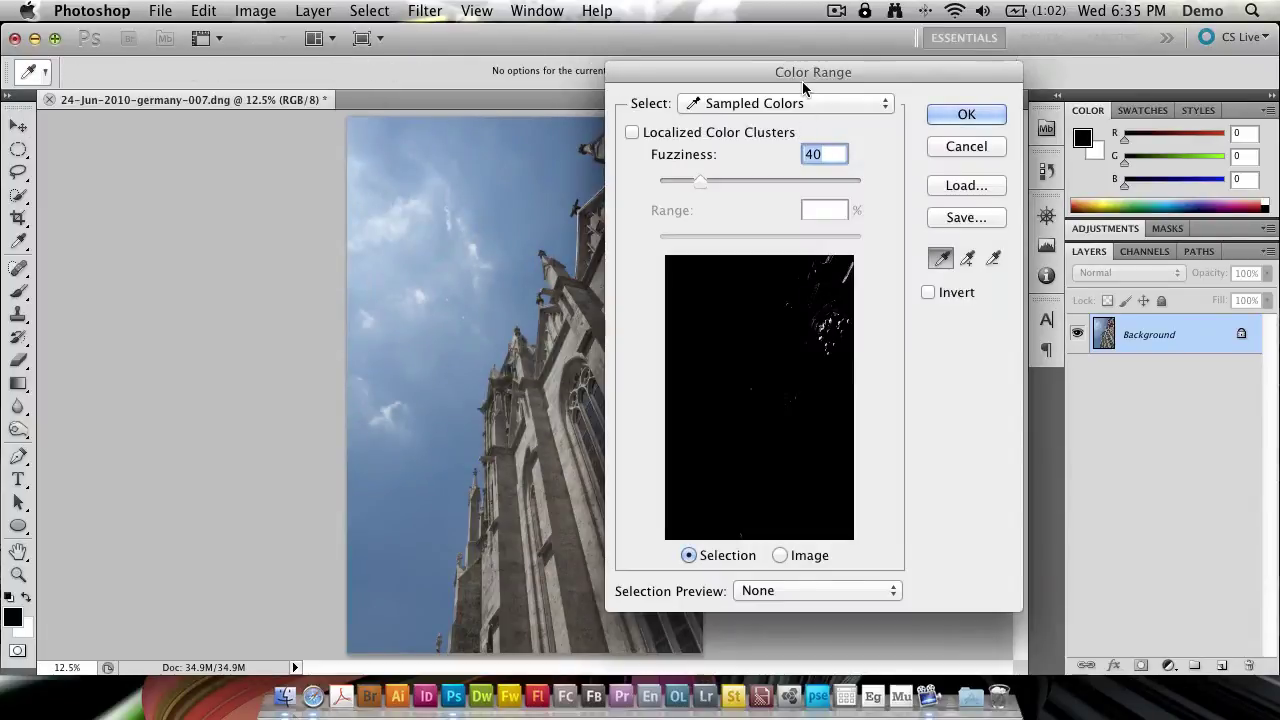
mouse_move(805, 74)
mouse_down()
mouse_move(849, 80)
mouse_move(786, 70)
mouse_up()
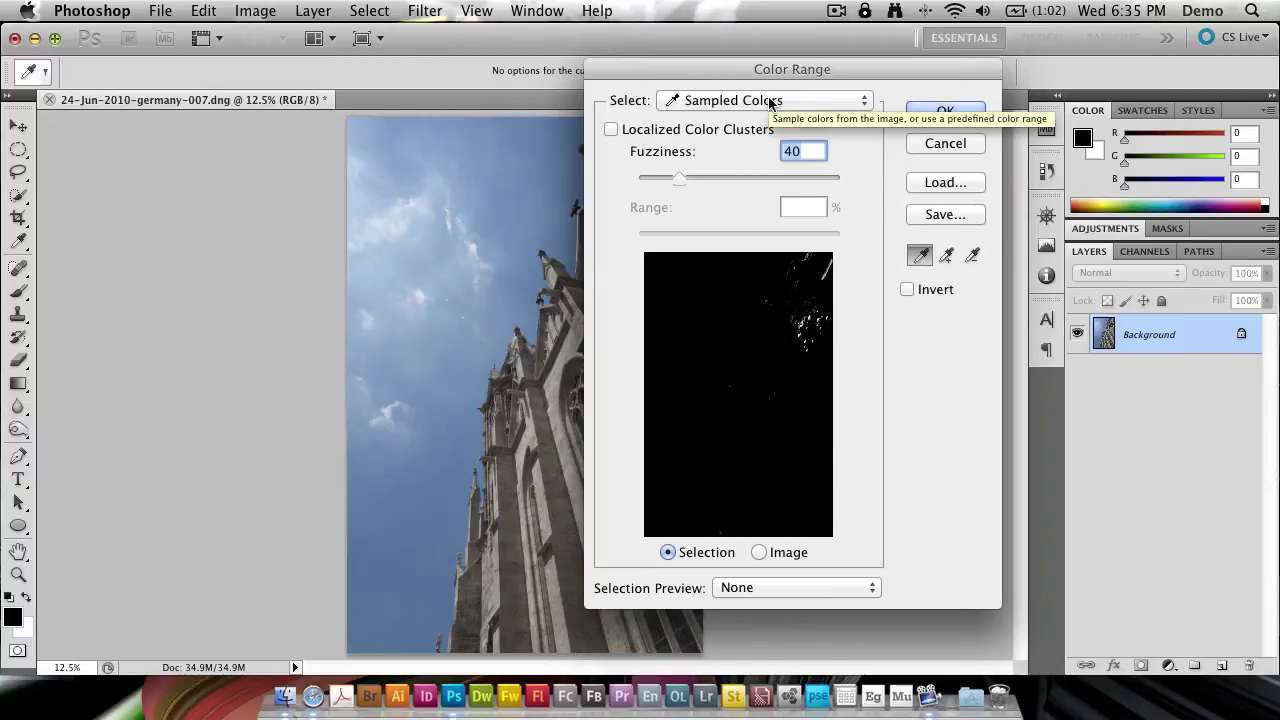
drag(779, 72, 792, 62)
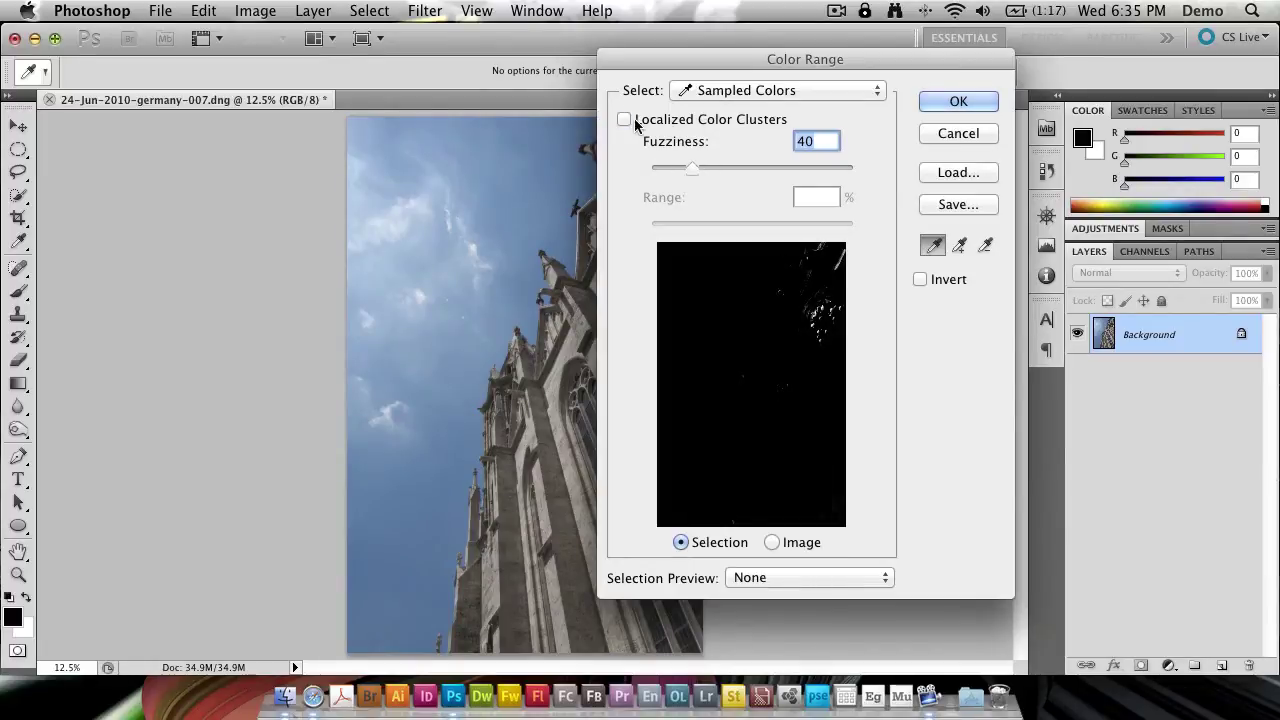
- Preview the Reds, Yellows, Greens, Cyans, Blues, Magentas, Highlights and Shadows ranges in Color Range
click(775, 91)
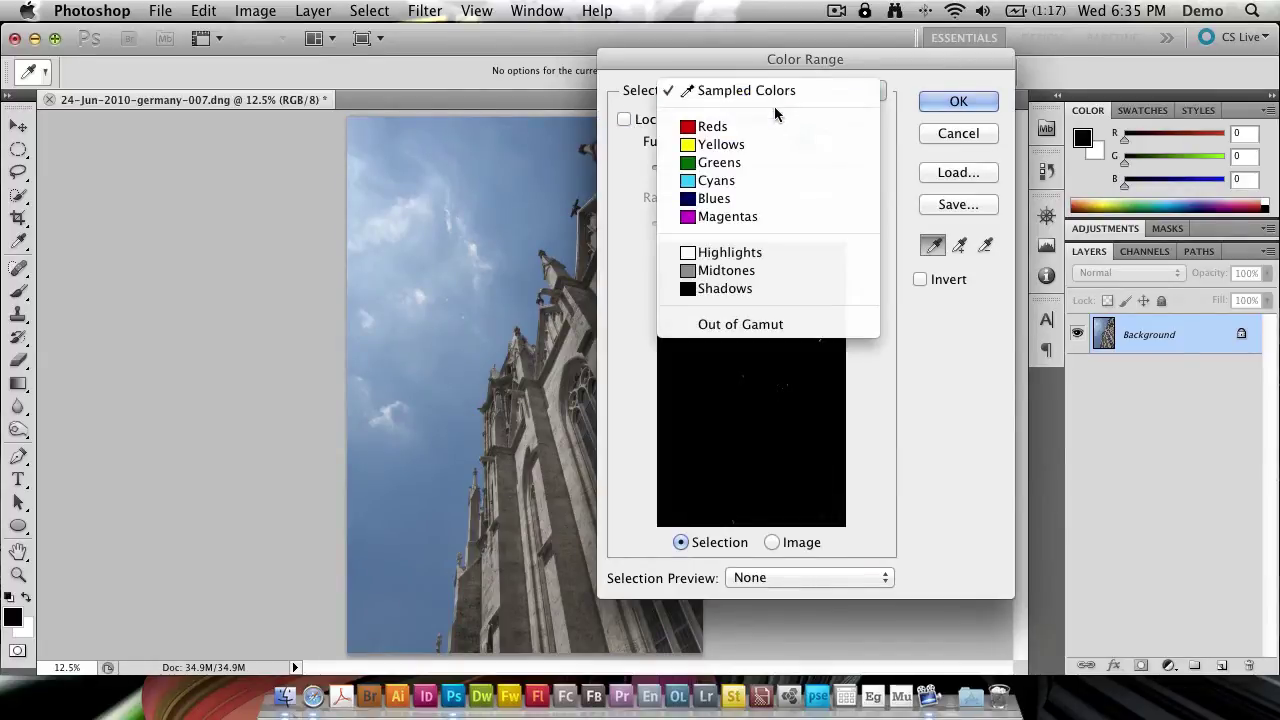
click(700, 128)
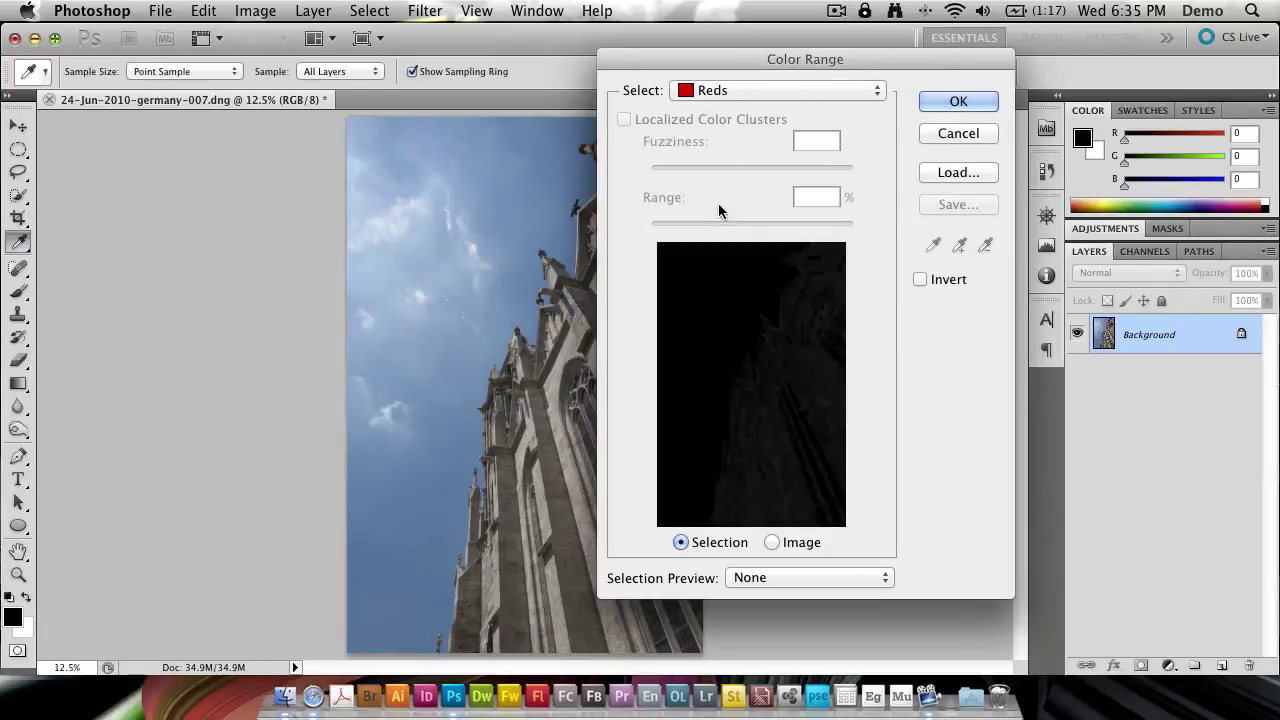
click(715, 90)
click(716, 108)
click(720, 90)
click(746, 105)
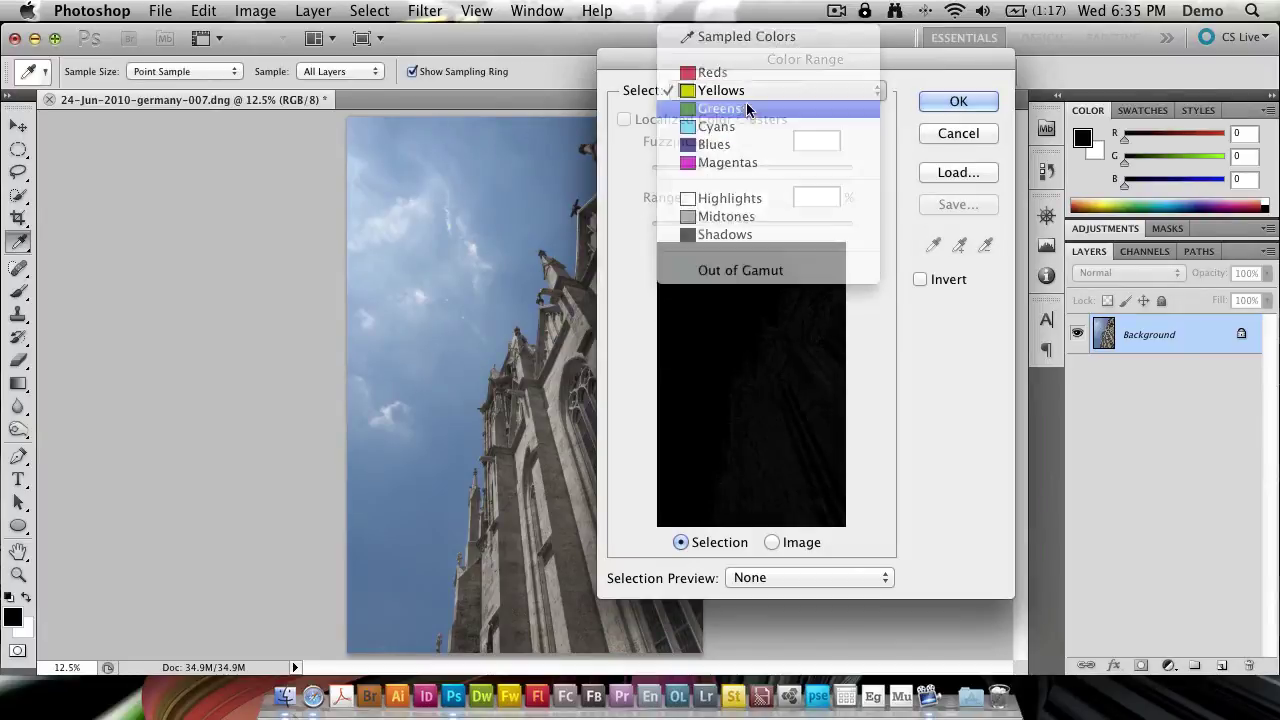
click(746, 100)
click(746, 108)
click(745, 100)
click(745, 108)
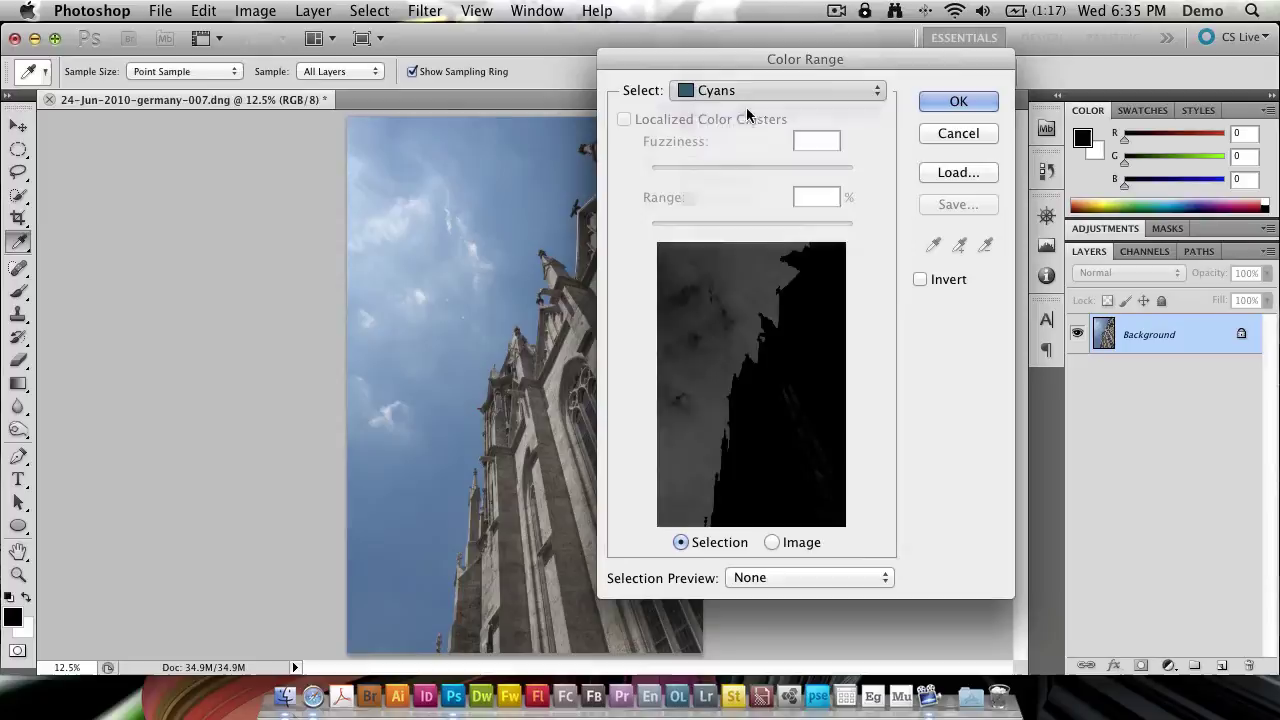
click(746, 100)
click(744, 110)
click(750, 88)
click(740, 127)
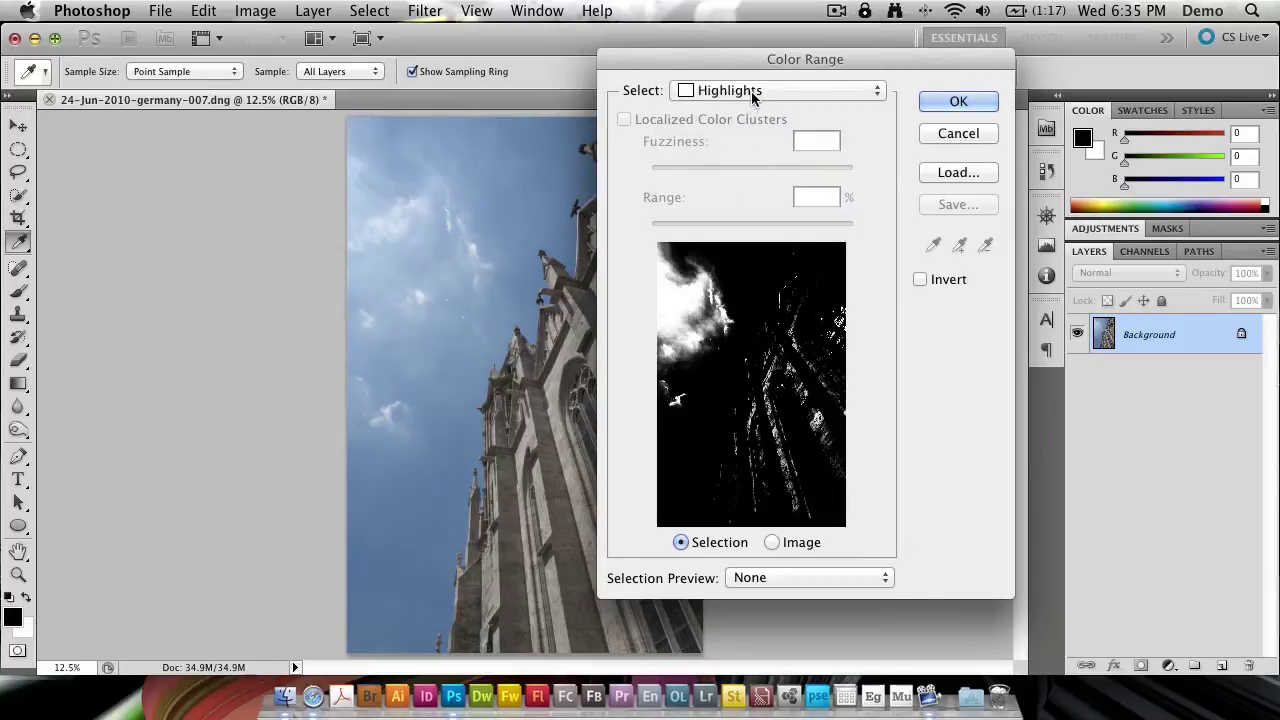
click(751, 91)
click(748, 126)
click(747, 90)
- Try Midtones and Out of Gamut, then settle on Blues to capture the sky
click(751, 75)
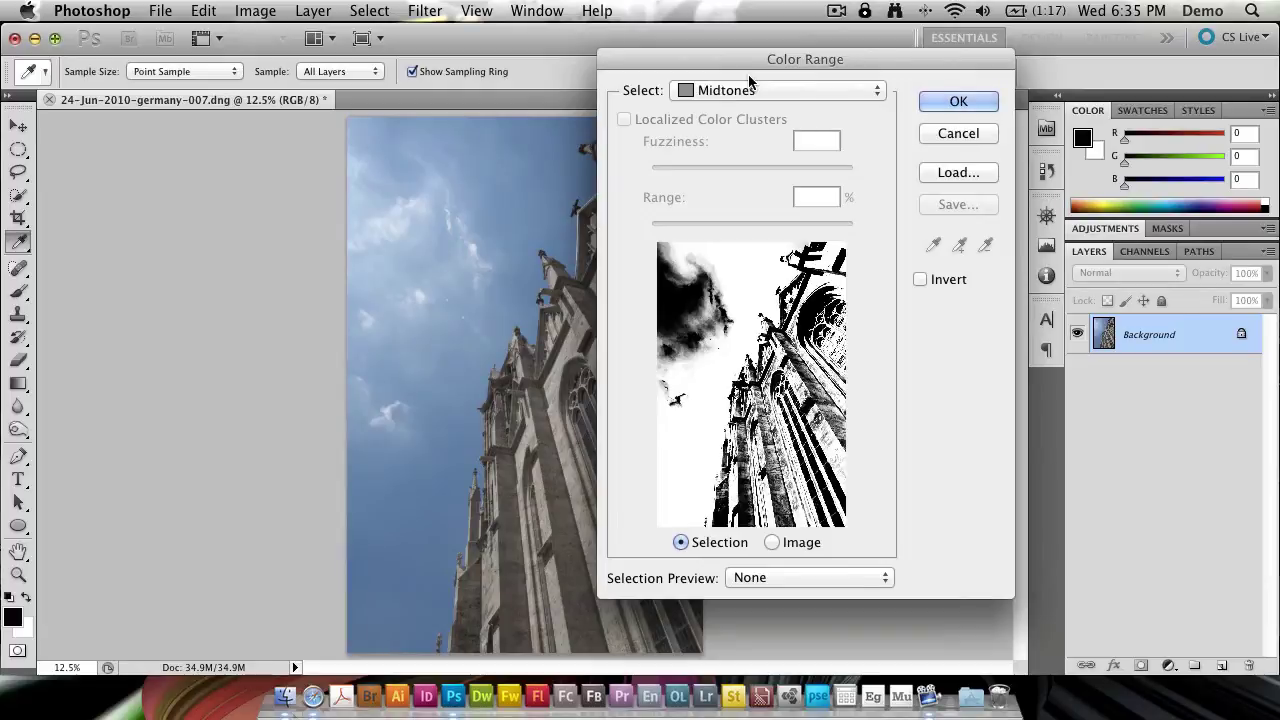
click(749, 89)
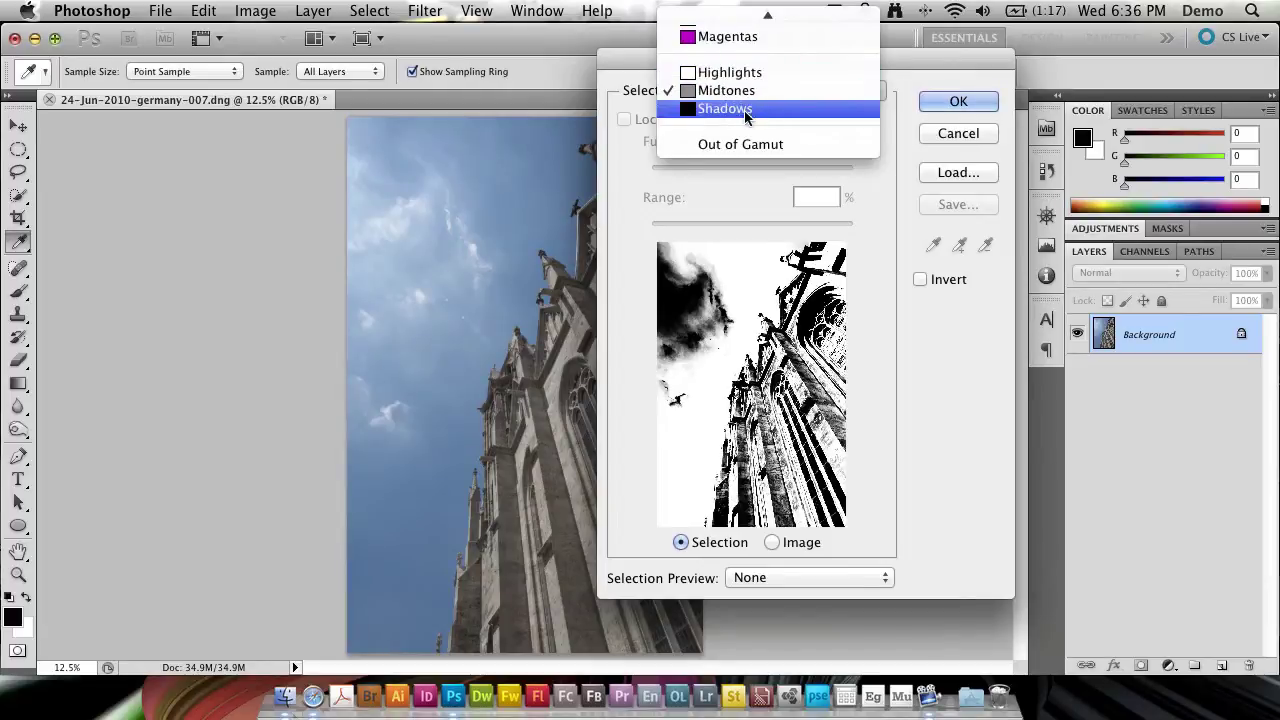
click(748, 242)
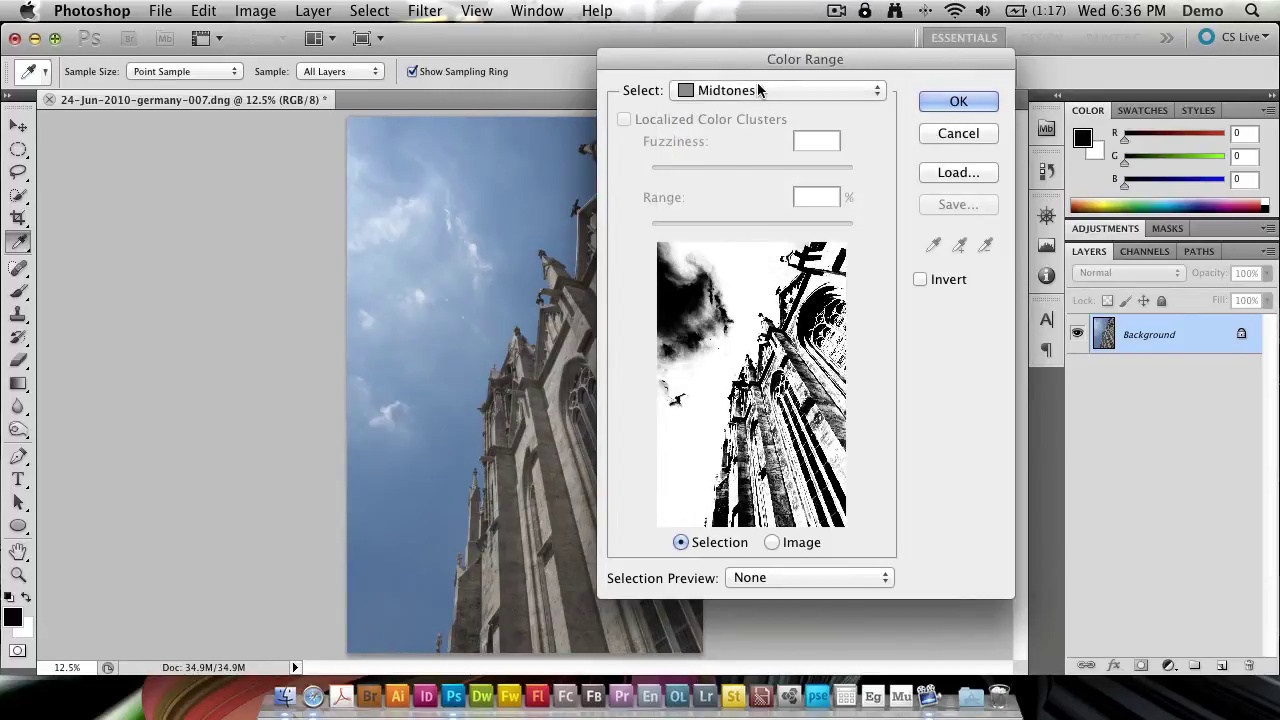
click(757, 90)
click(758, 145)
click(747, 90)
mouse_move(767, 14)
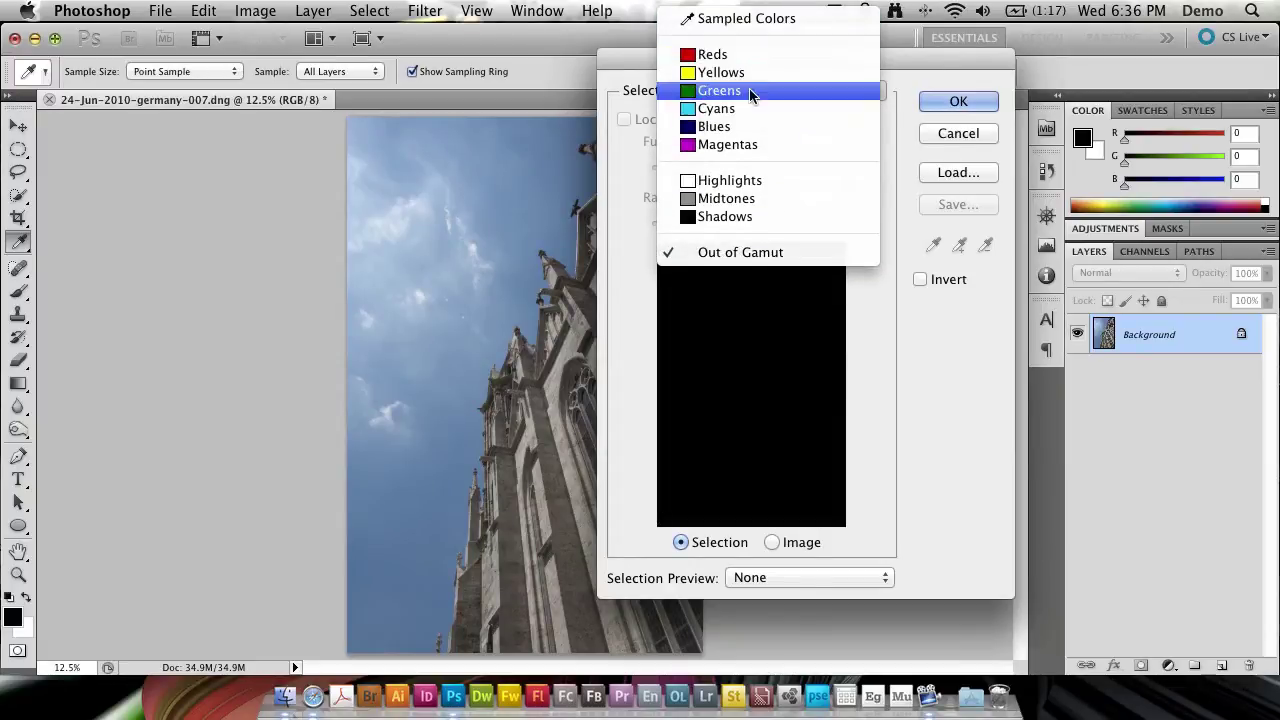
click(742, 125)
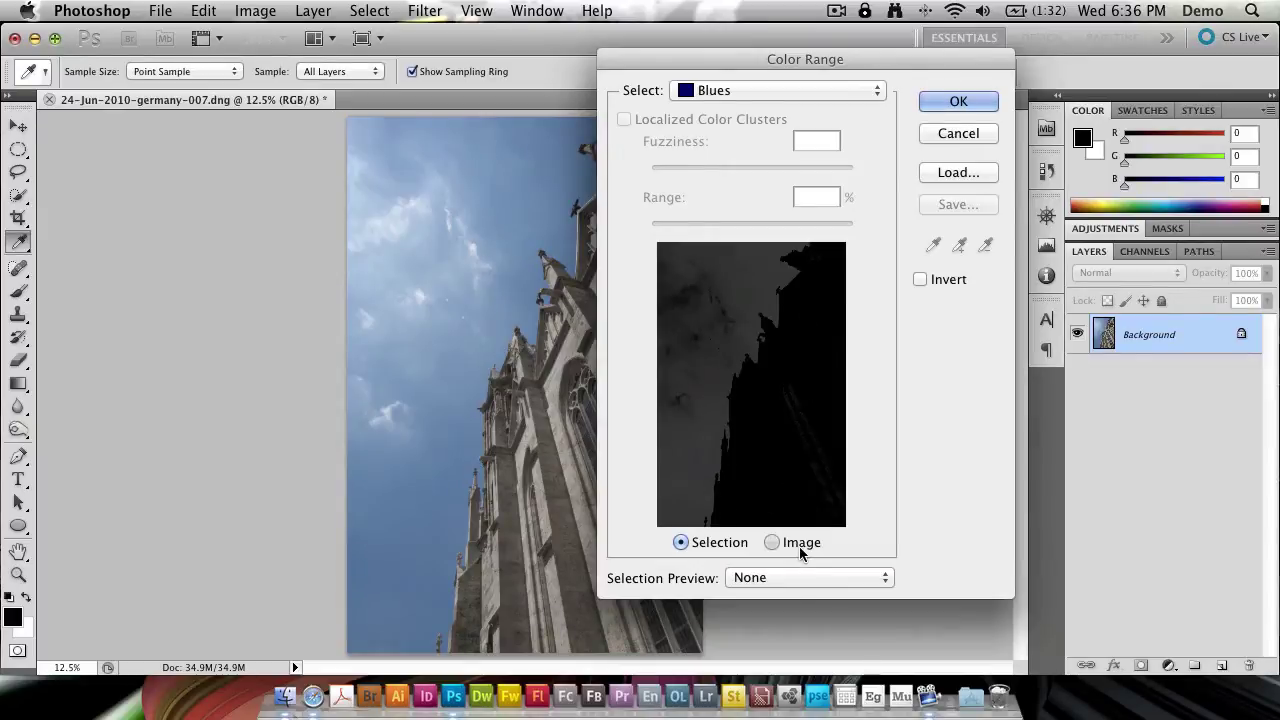
click(775, 545)
click(716, 544)
click(772, 543)
click(716, 543)
click(781, 579)
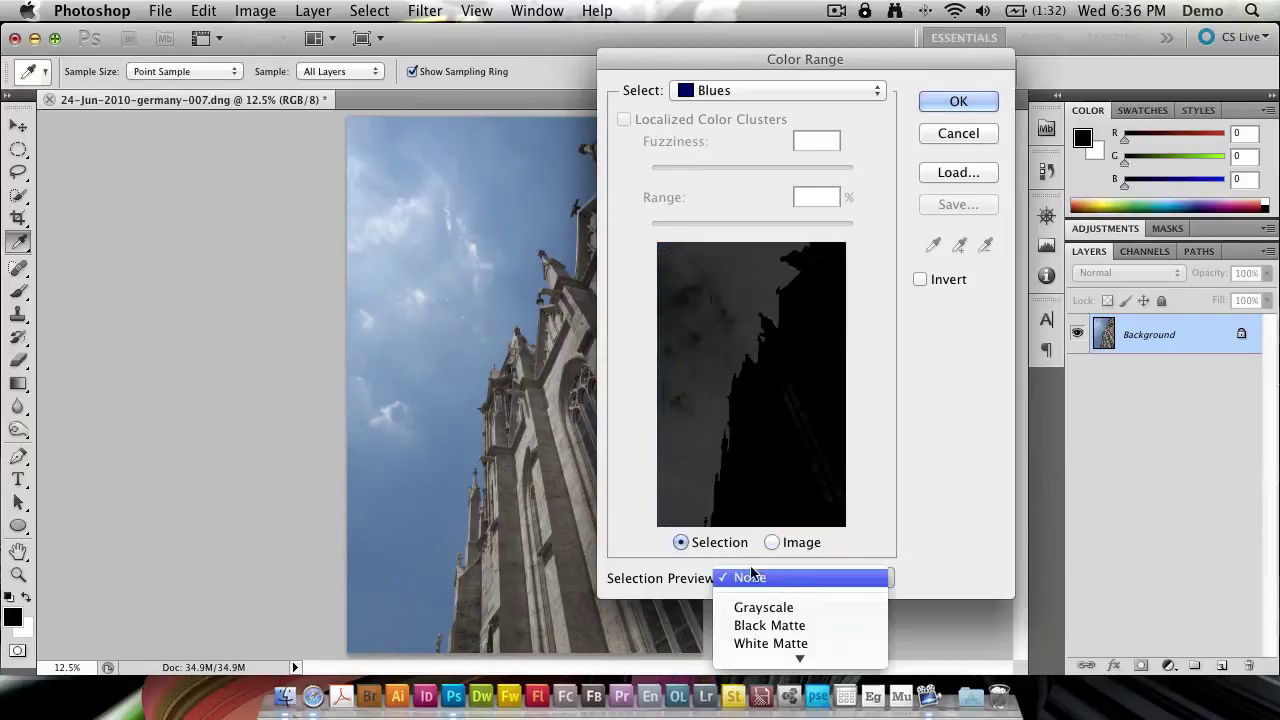
click(765, 607)
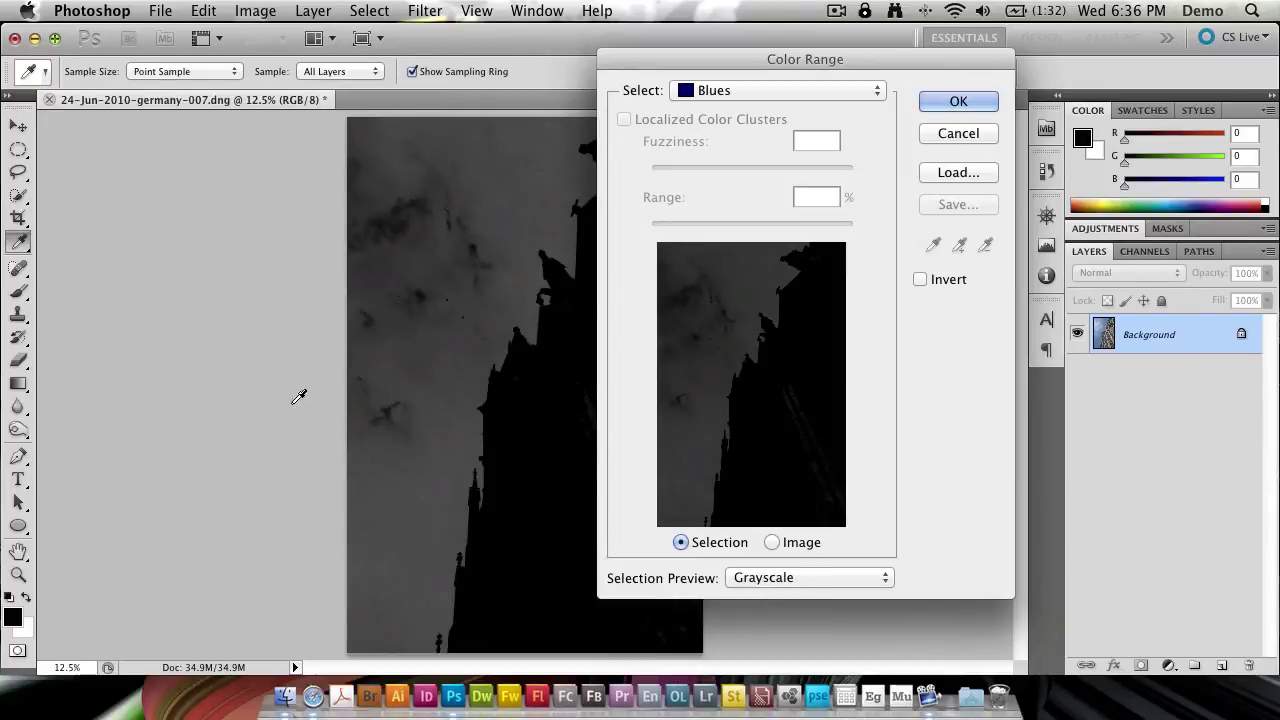
mouse_move(782, 57)
mouse_down()
mouse_move(832, 53)
mouse_move(772, 48)
mouse_up()
click(785, 570)
click(786, 587)
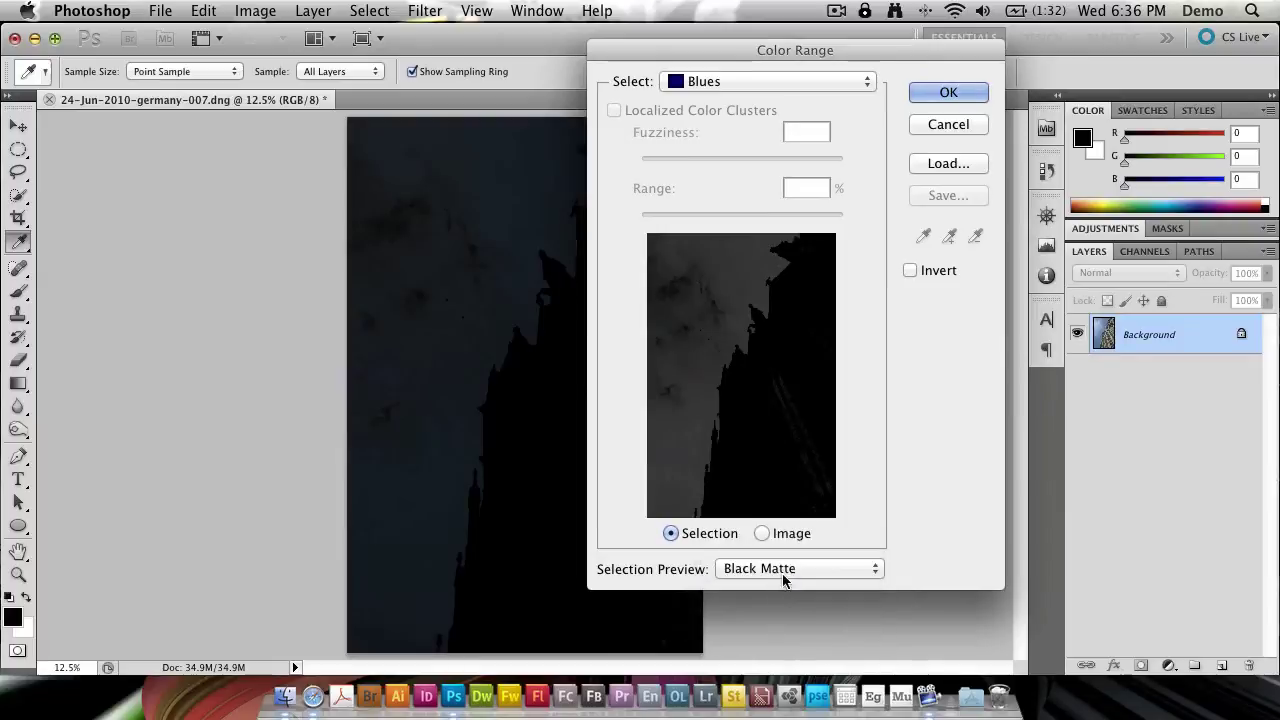
click(786, 570)
click(786, 587)
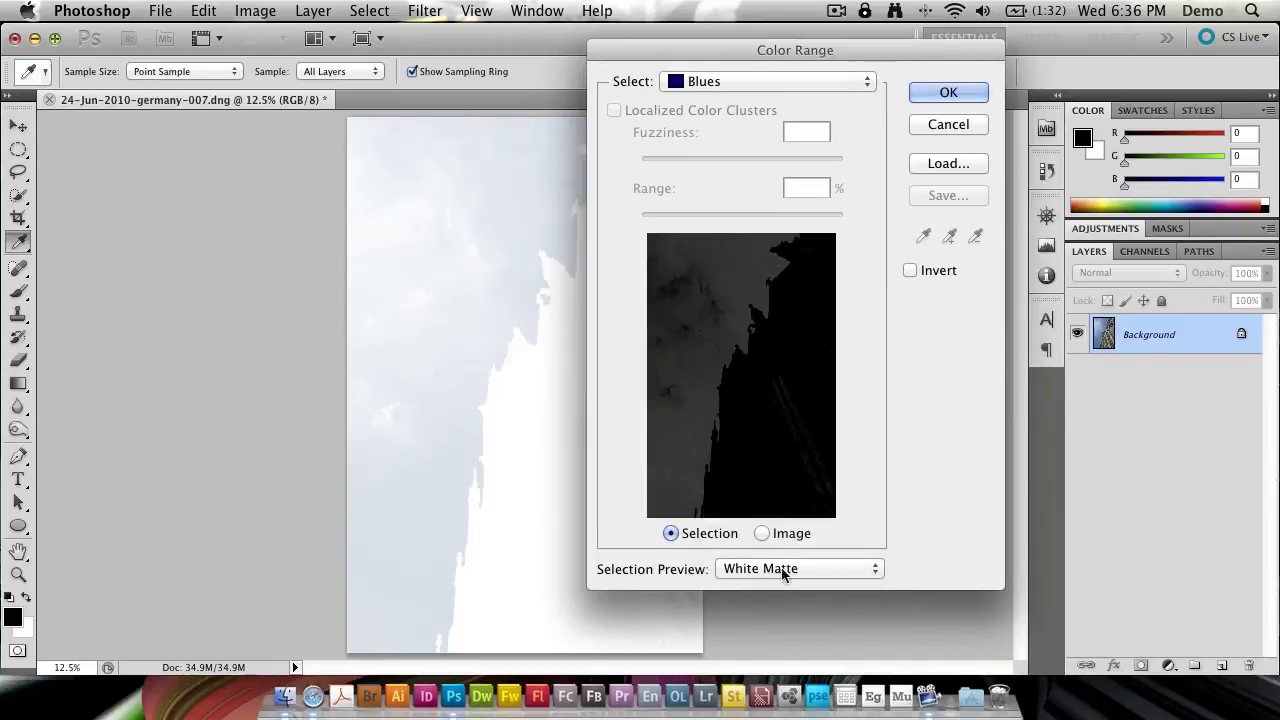
click(780, 568)
click(782, 588)
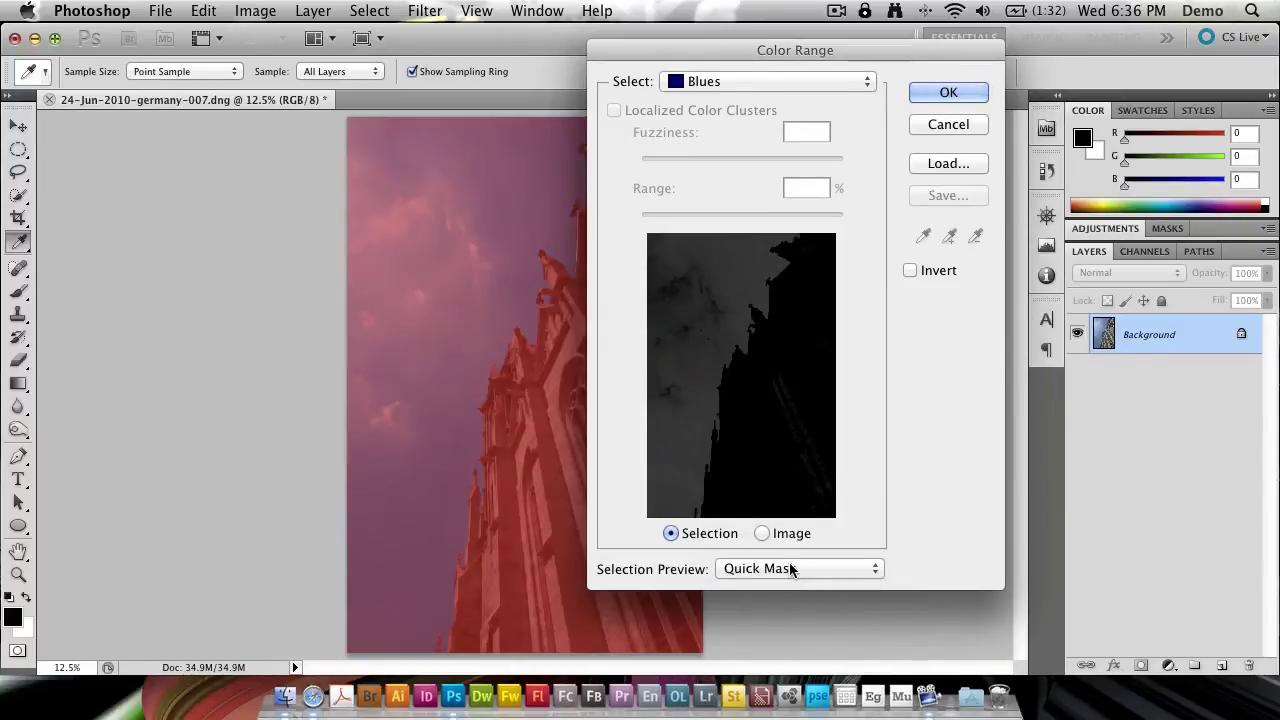
click(790, 569)
click(775, 485)
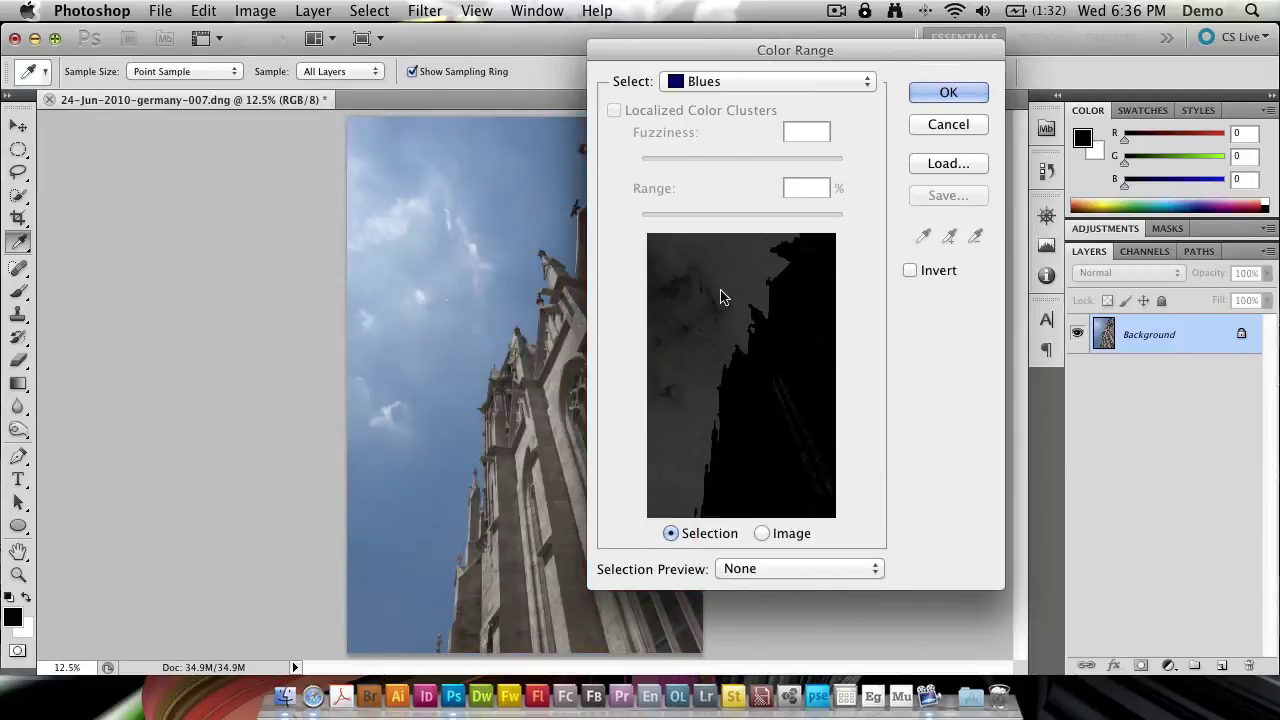
click(740, 81)
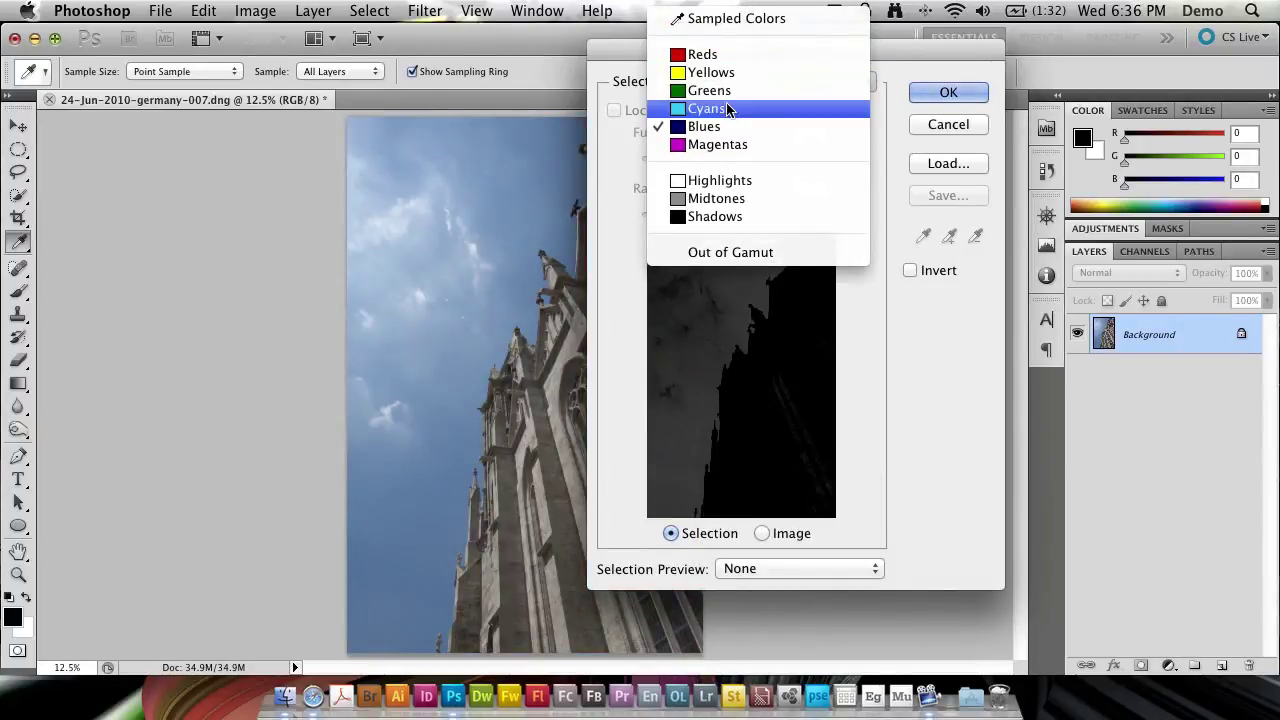
- Return to Sampled Colors and sample several areas of the sky with the eyedropper
click(790, 22)
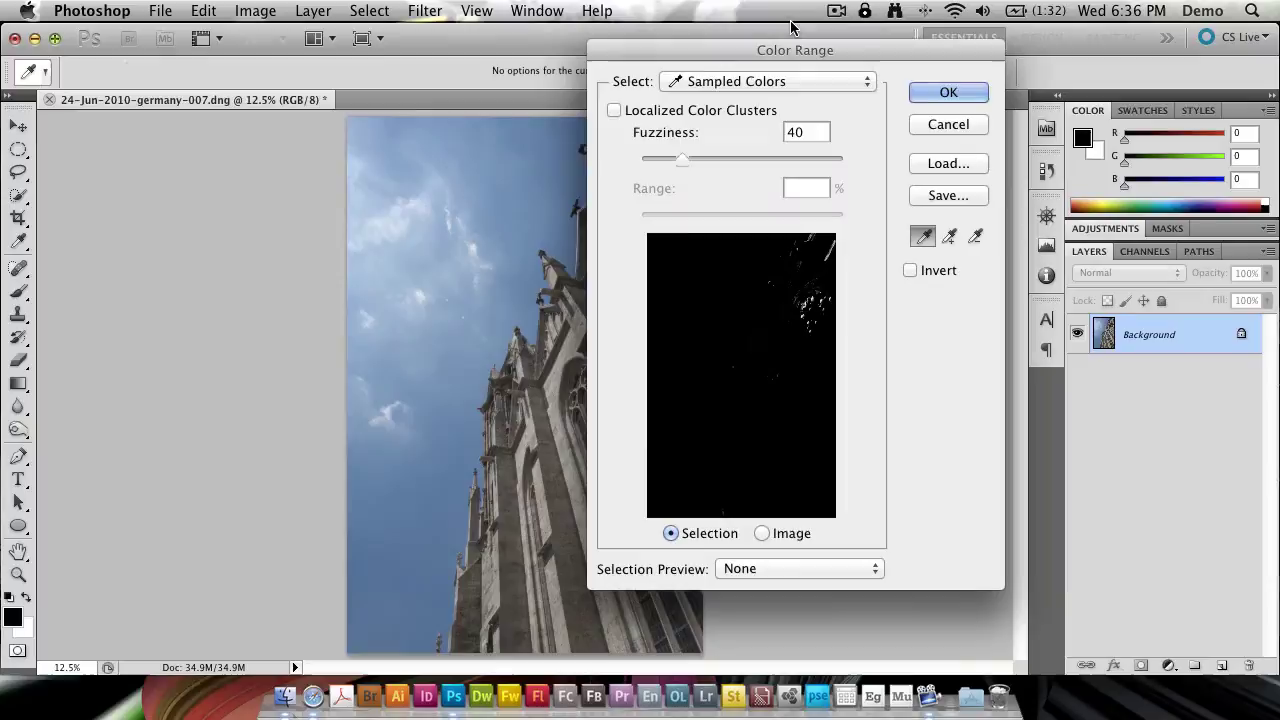
click(918, 237)
click(920, 238)
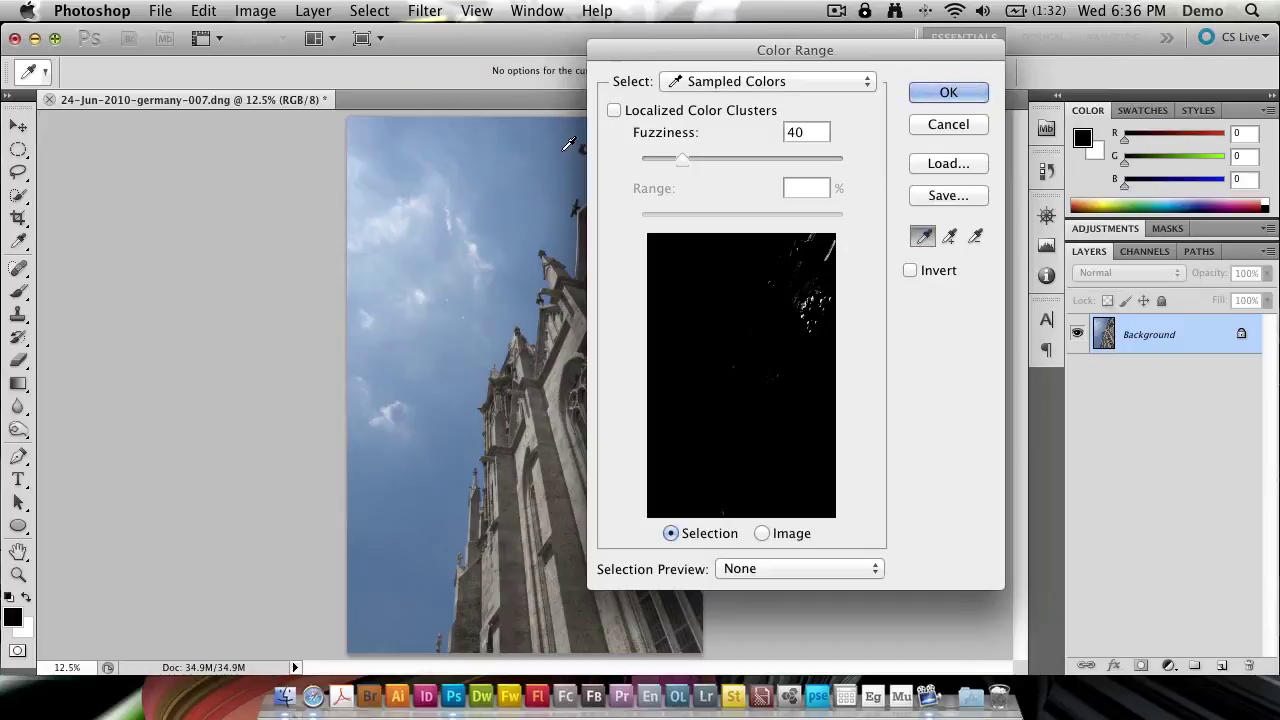
drag(560, 135, 533, 160)
drag(391, 513, 462, 339)
click(538, 326)
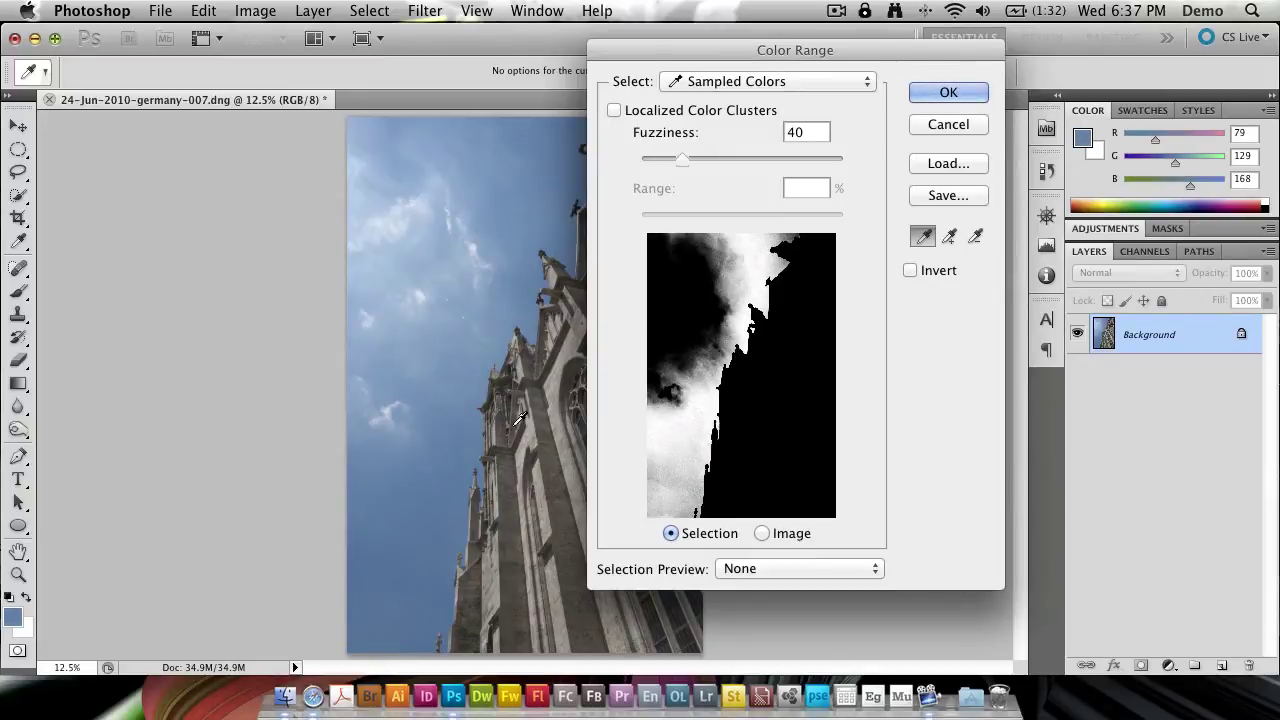
- Set Fuzziness to 61 and Range to 96 percent, with Localized Color Clusters off
mouse_move(682, 158)
mouse_down()
mouse_move(786, 161)
mouse_move(662, 158)
mouse_move(694, 157)
mouse_move(680, 158)
mouse_up()
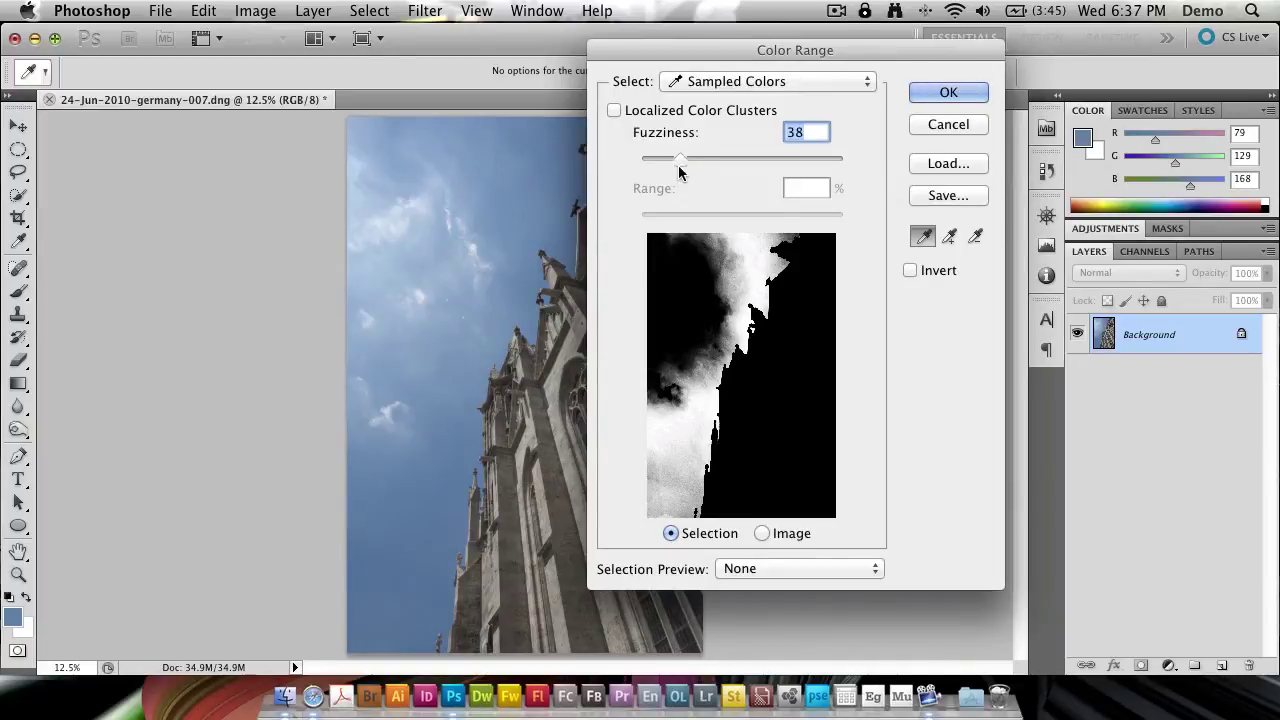
click(674, 111)
click(678, 111)
click(678, 111)
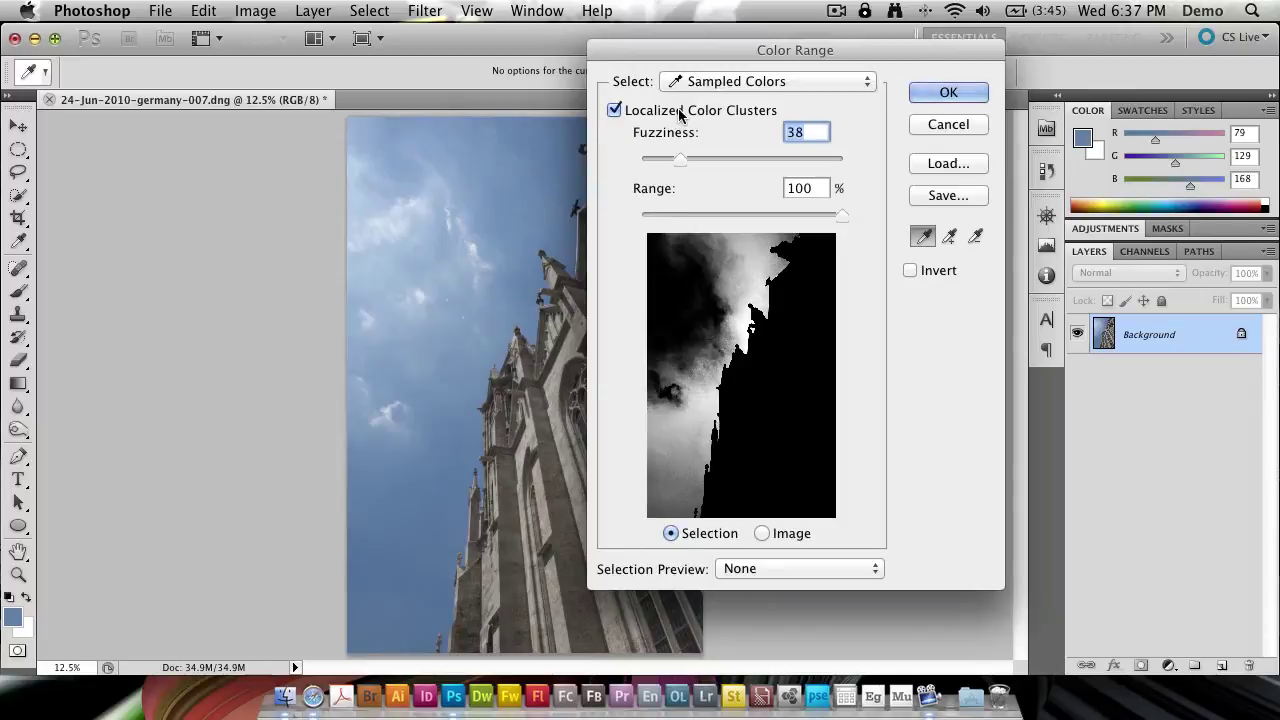
drag(789, 216, 815, 203)
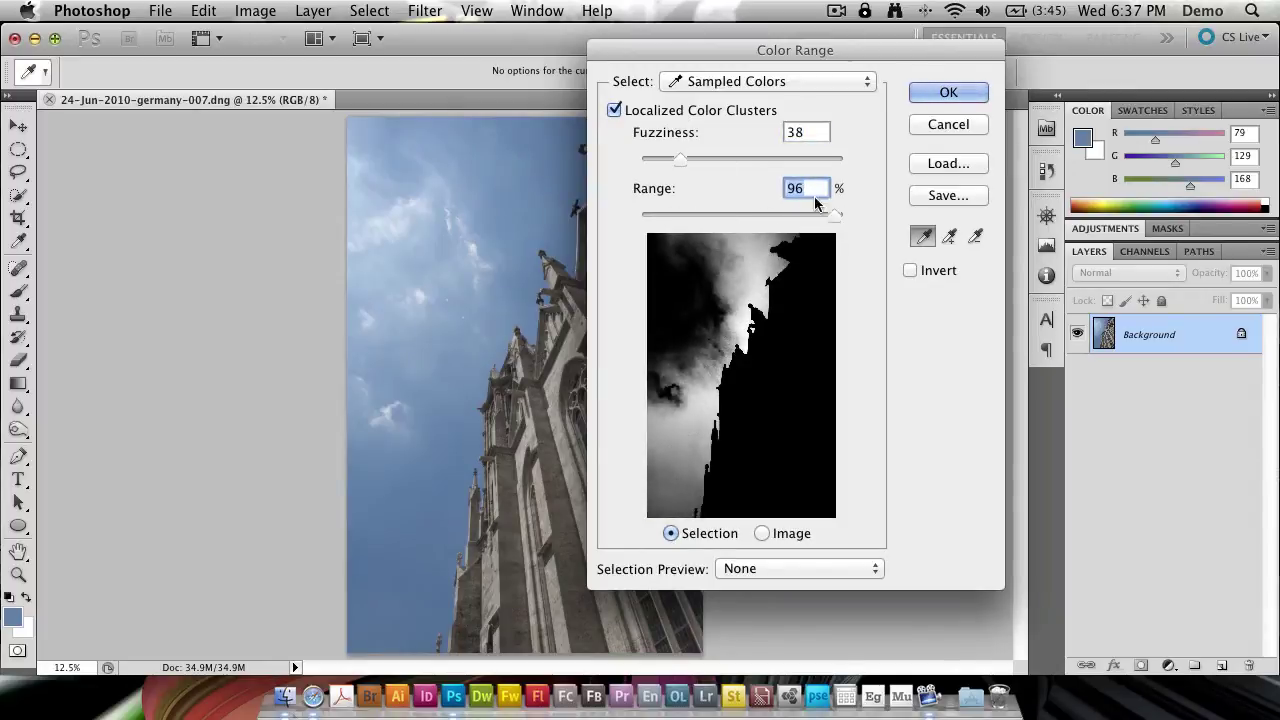
mouse_move(689, 158)
mouse_down()
mouse_move(778, 158)
mouse_move(676, 160)
mouse_move(702, 157)
mouse_up()
click(676, 111)
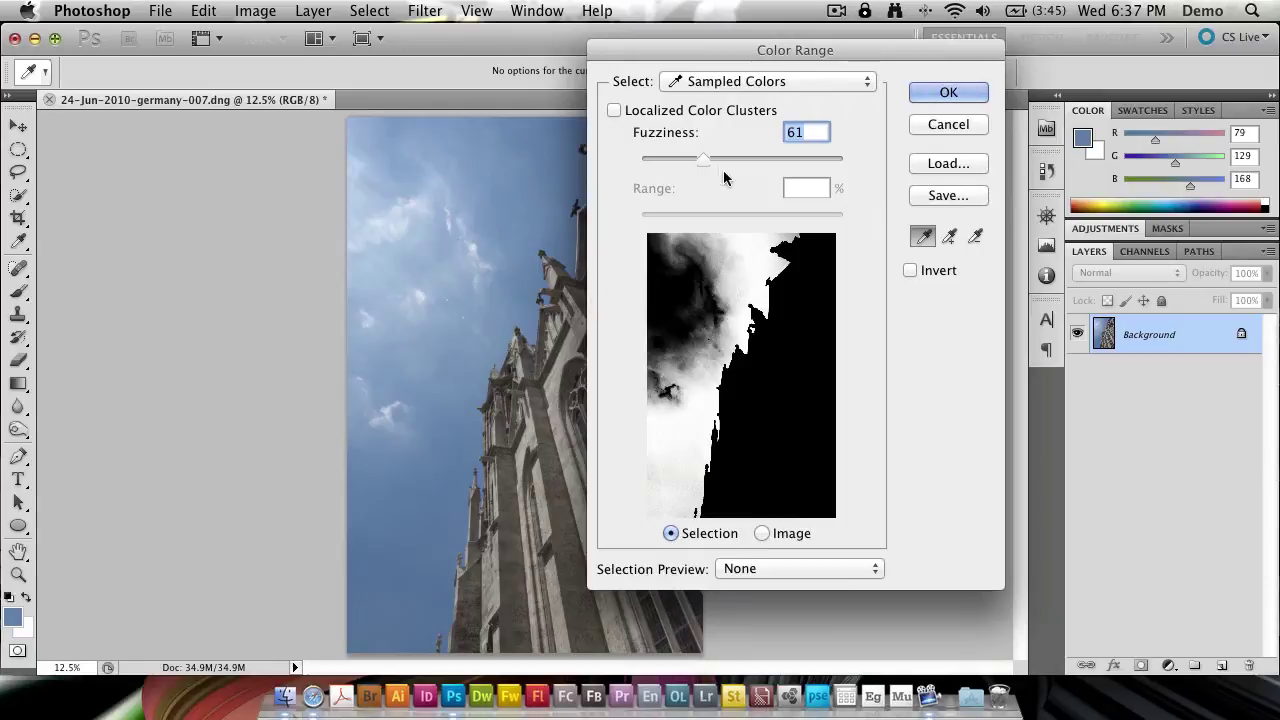
- Try wider and tighter Fuzziness values and preview Invert, ending at 72 uninverted
mouse_move(704, 158)
mouse_down()
mouse_move(817, 156)
mouse_move(683, 158)
mouse_up()
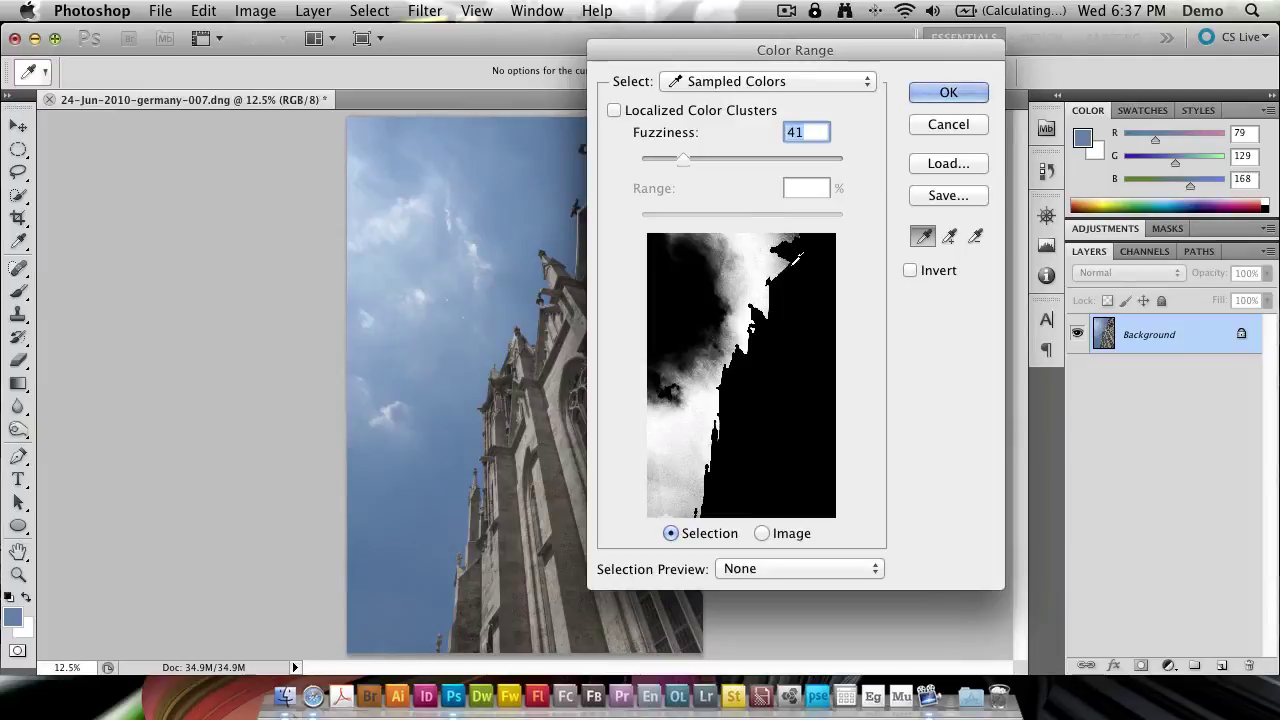
drag(677, 161, 689, 155)
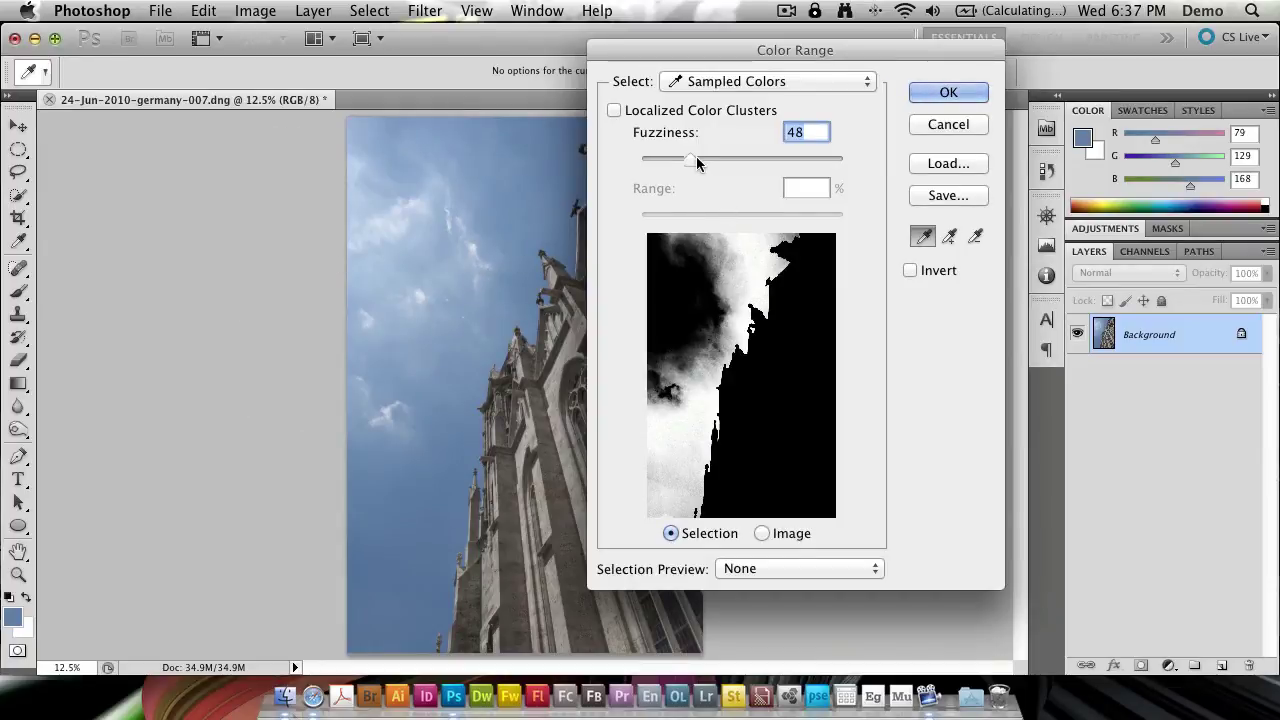
drag(697, 162, 731, 160)
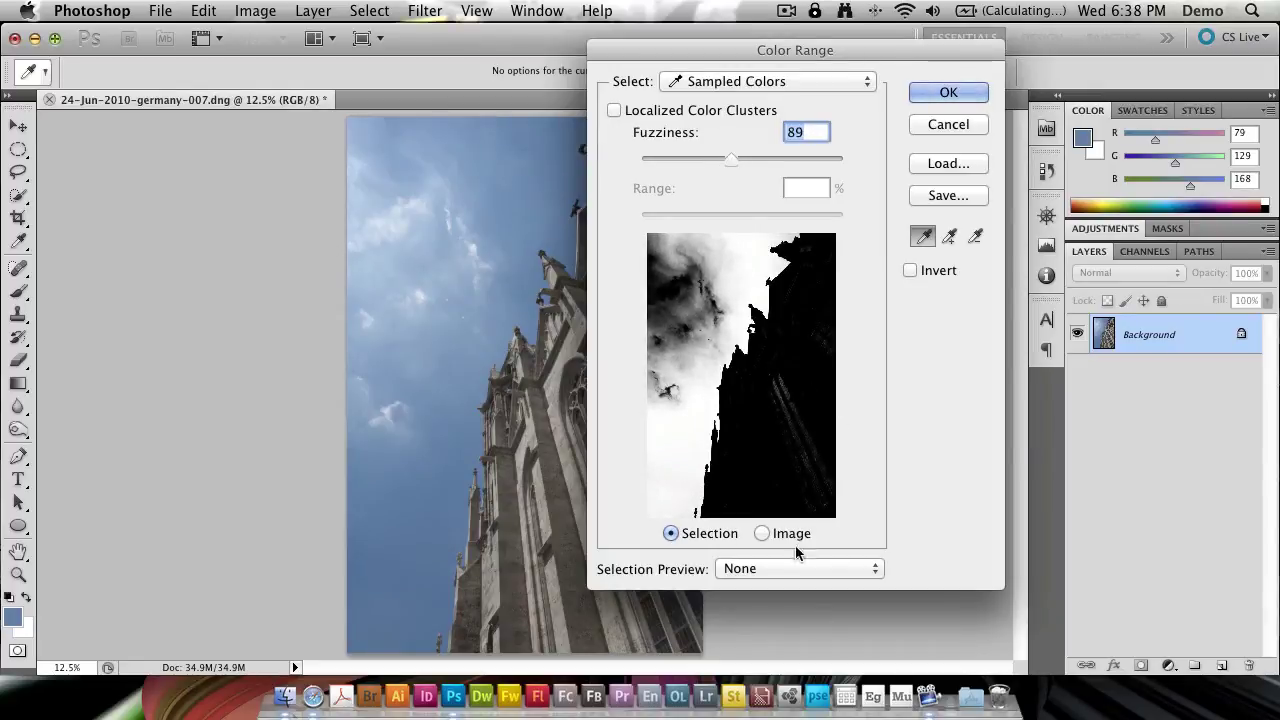
click(932, 273)
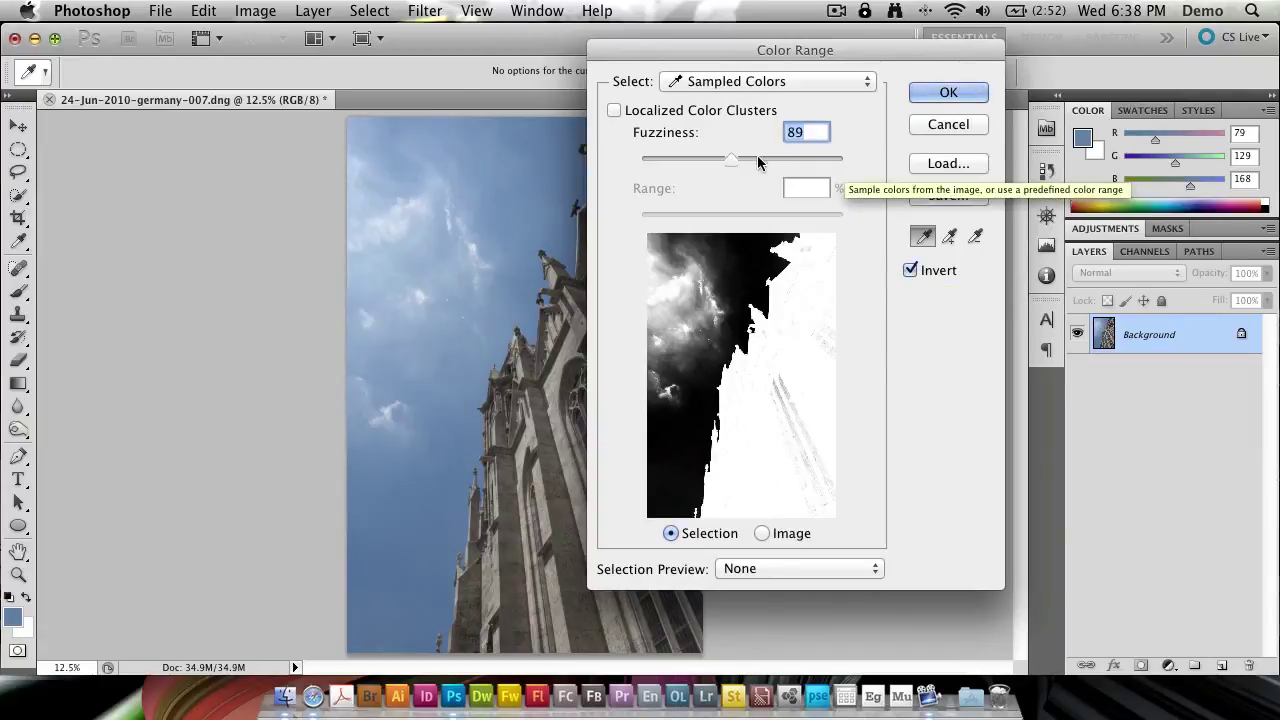
mouse_move(731, 158)
mouse_down()
mouse_move(696, 161)
mouse_move(713, 159)
mouse_up()
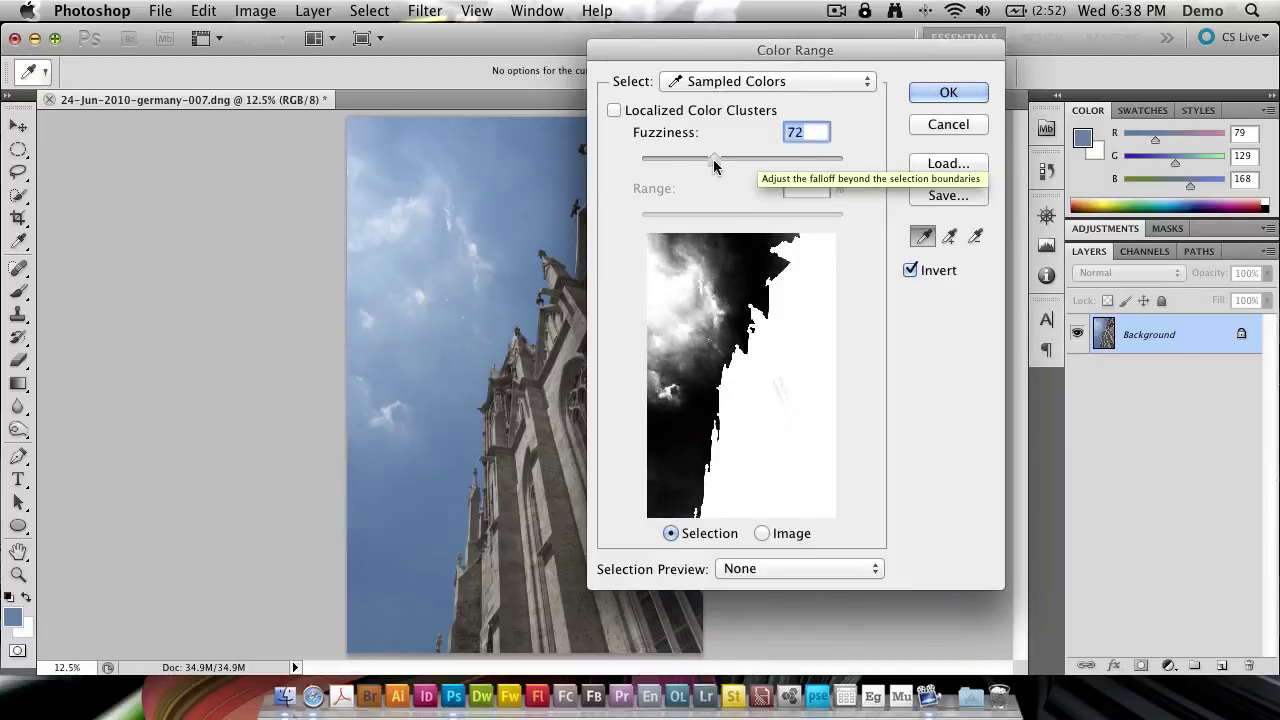
click(910, 270)
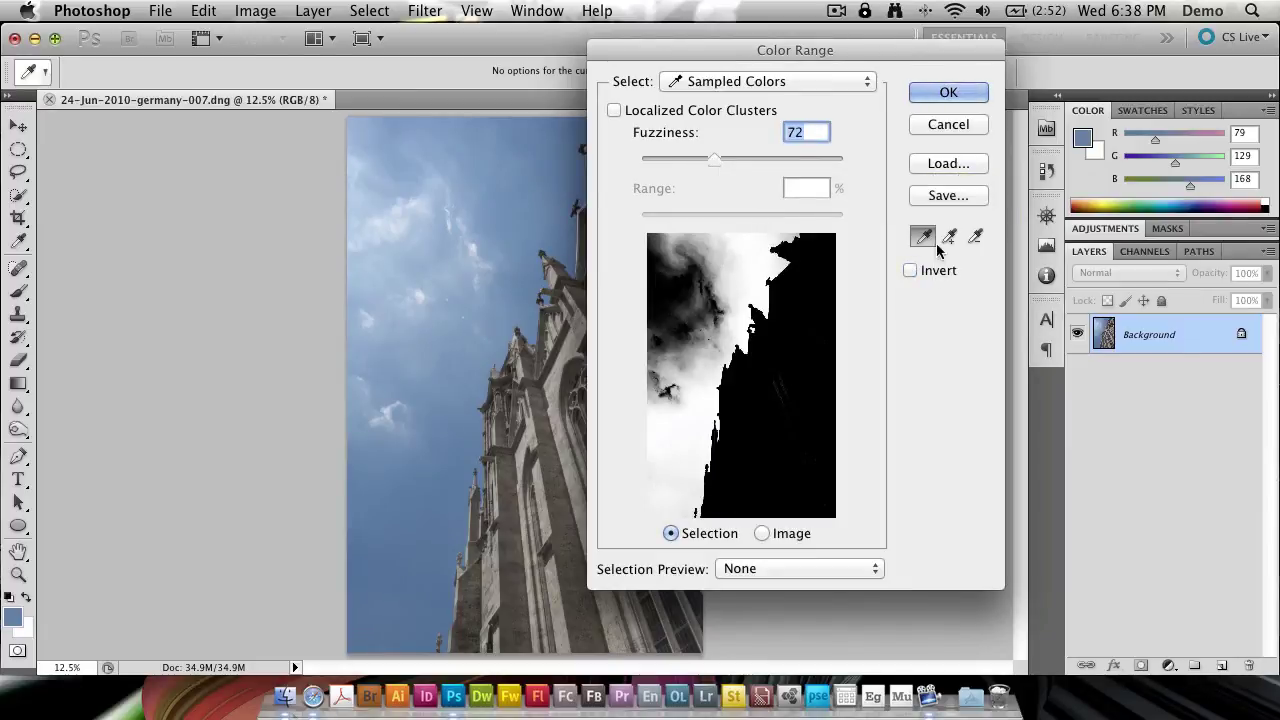
- Accept the Color Range selection and lasso the missed cloud area into it
click(948, 93)
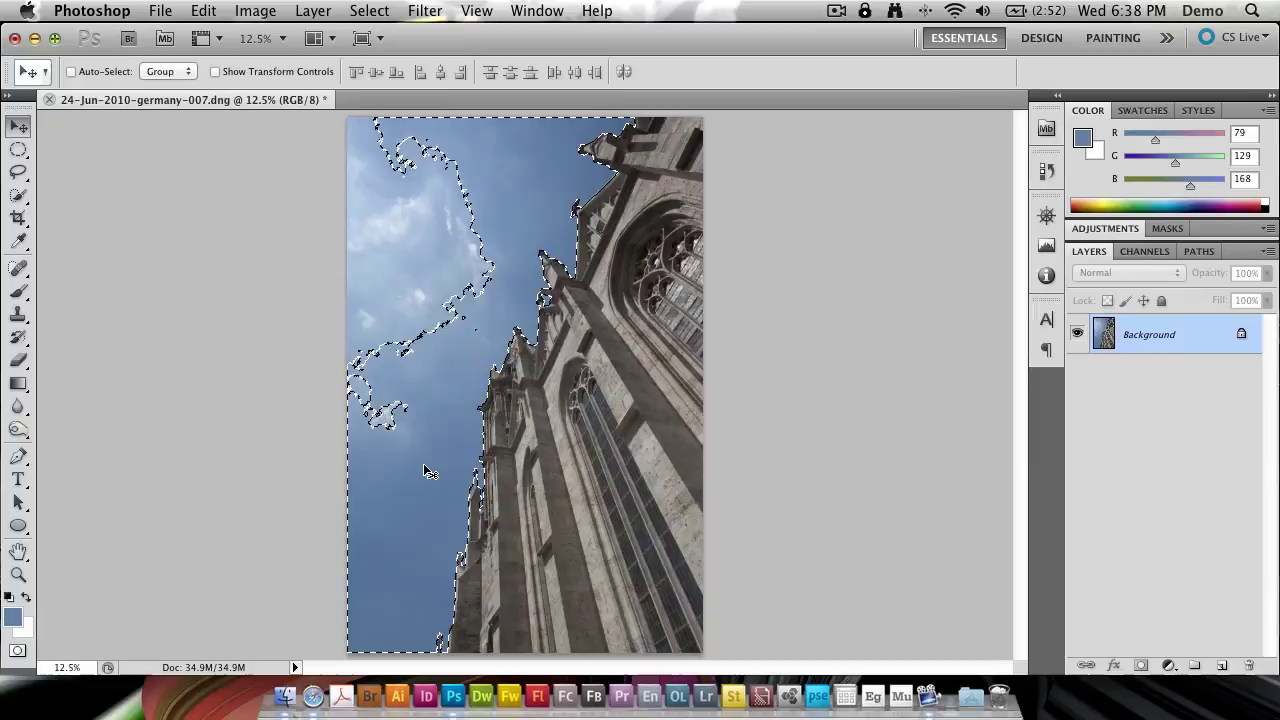
click(19, 173)
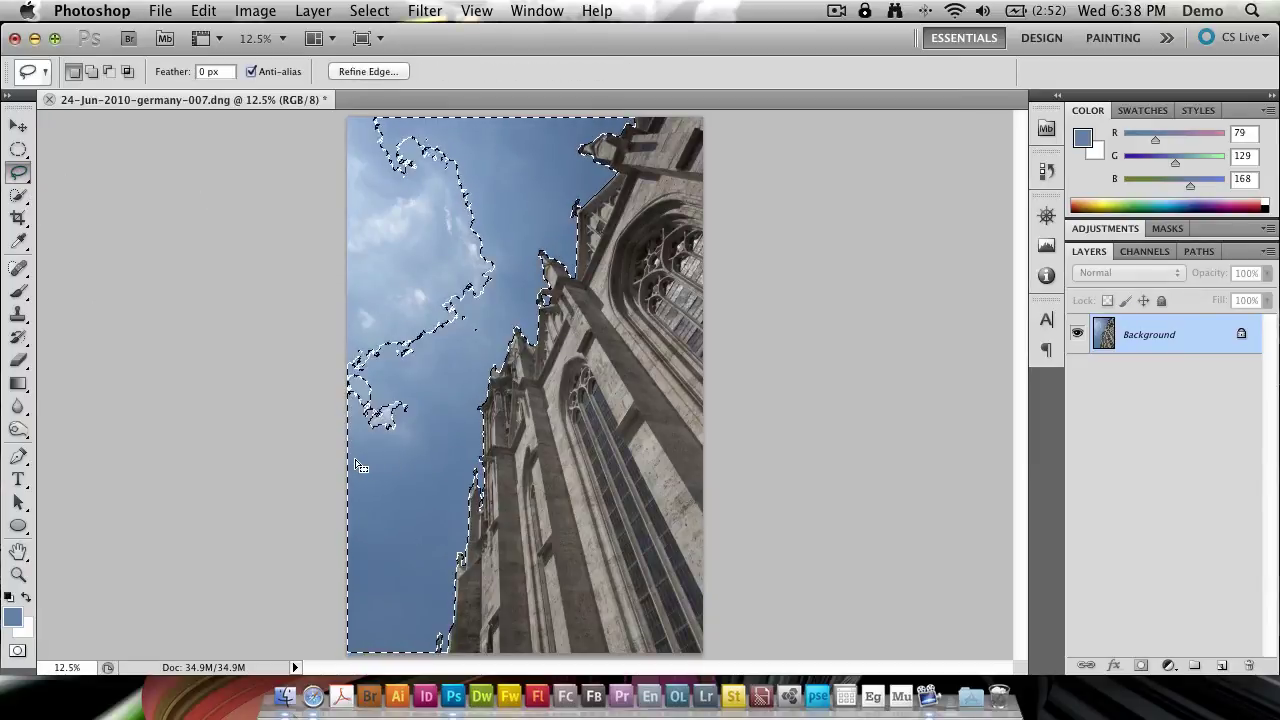
key(shift)
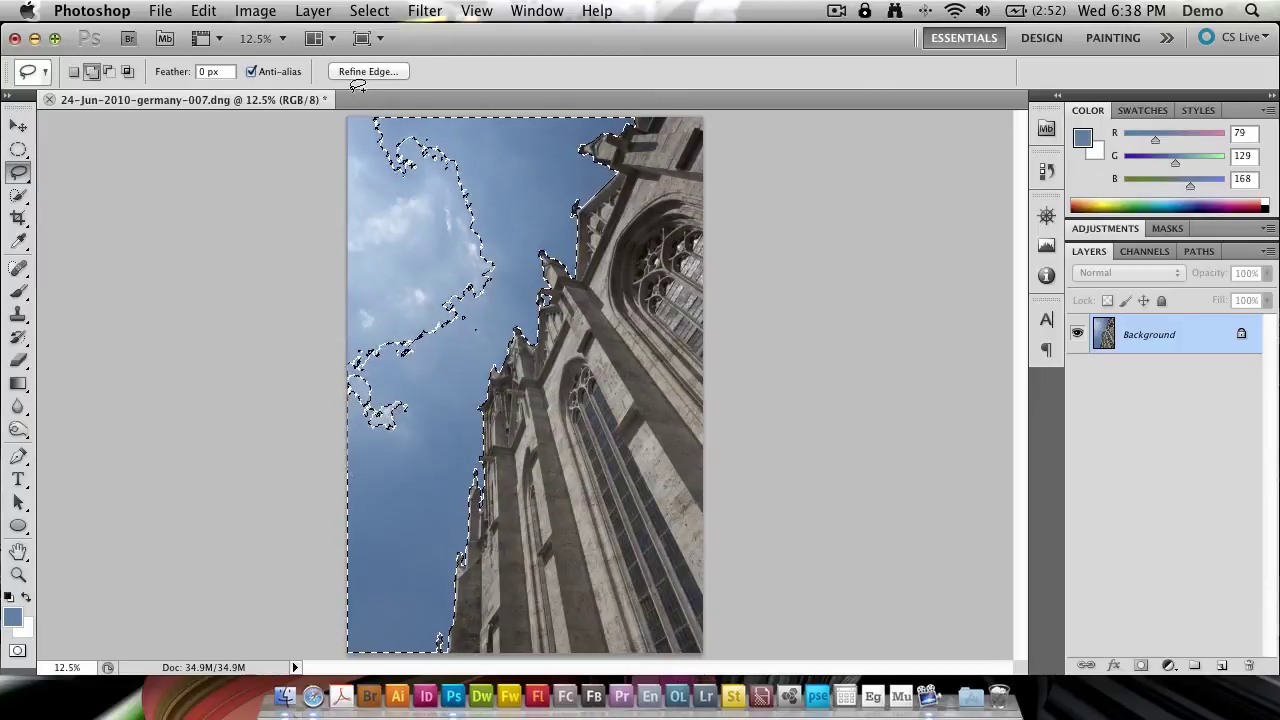
mouse_move(513, 106)
mouse_down()
mouse_move(495, 290)
mouse_move(417, 465)
mouse_move(337, 463)
mouse_move(340, 105)
mouse_up()
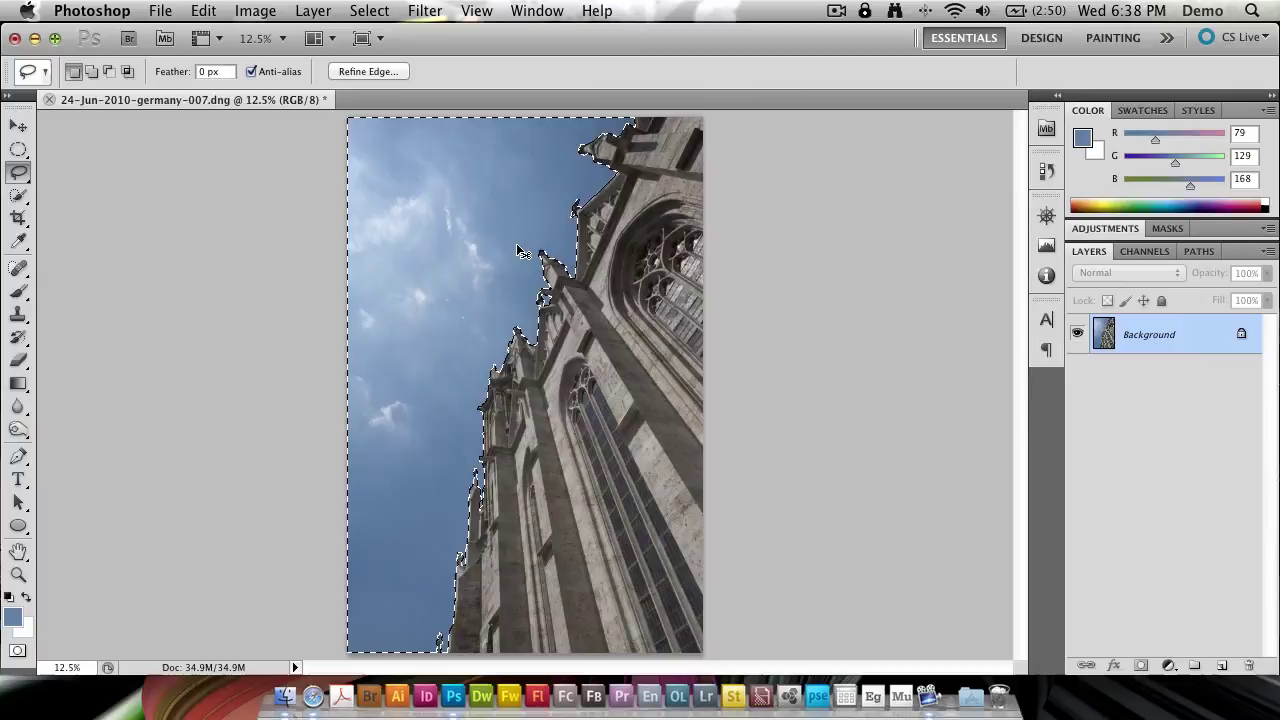
key(super+j)
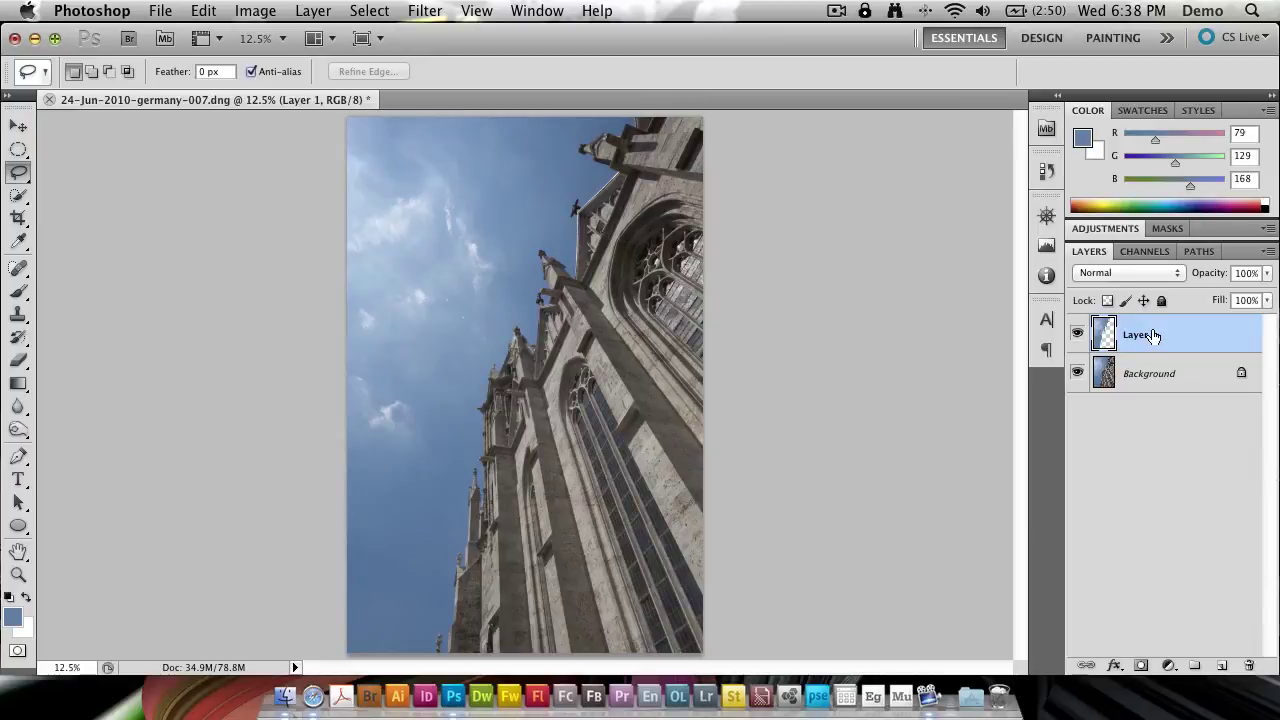
key(super+f)
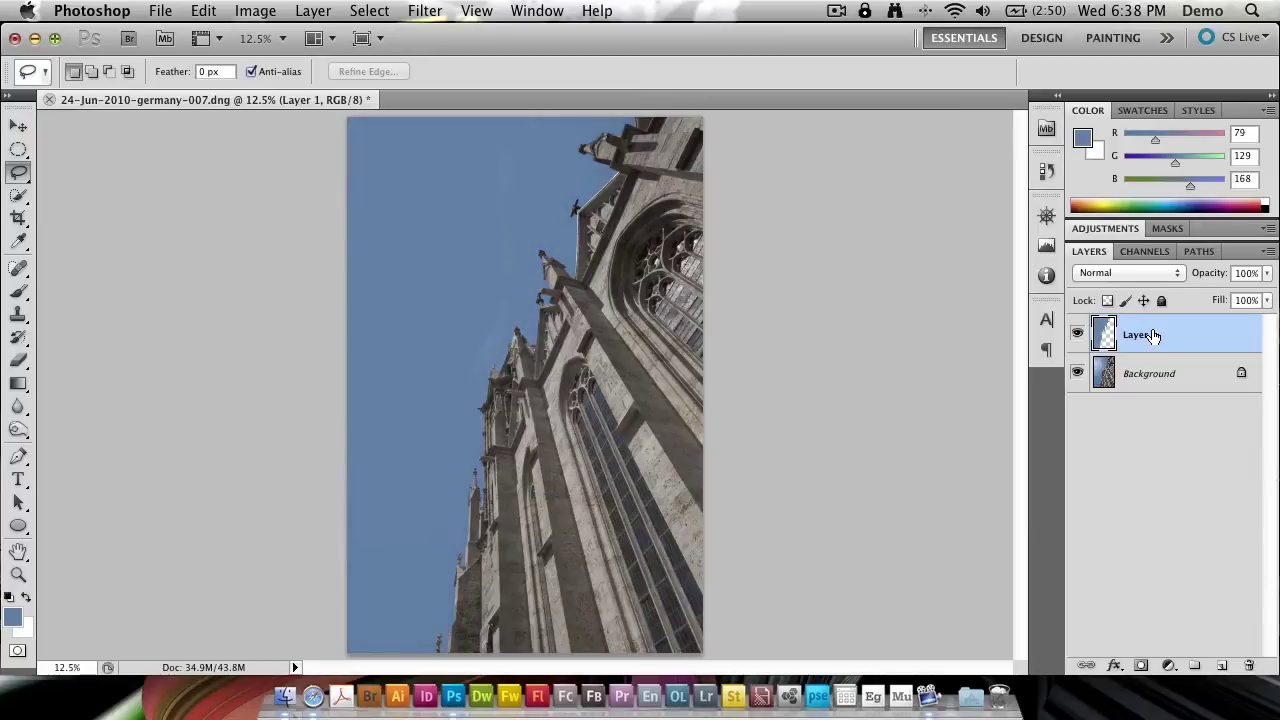
key(d)
key(alt+shift+BackSpace)
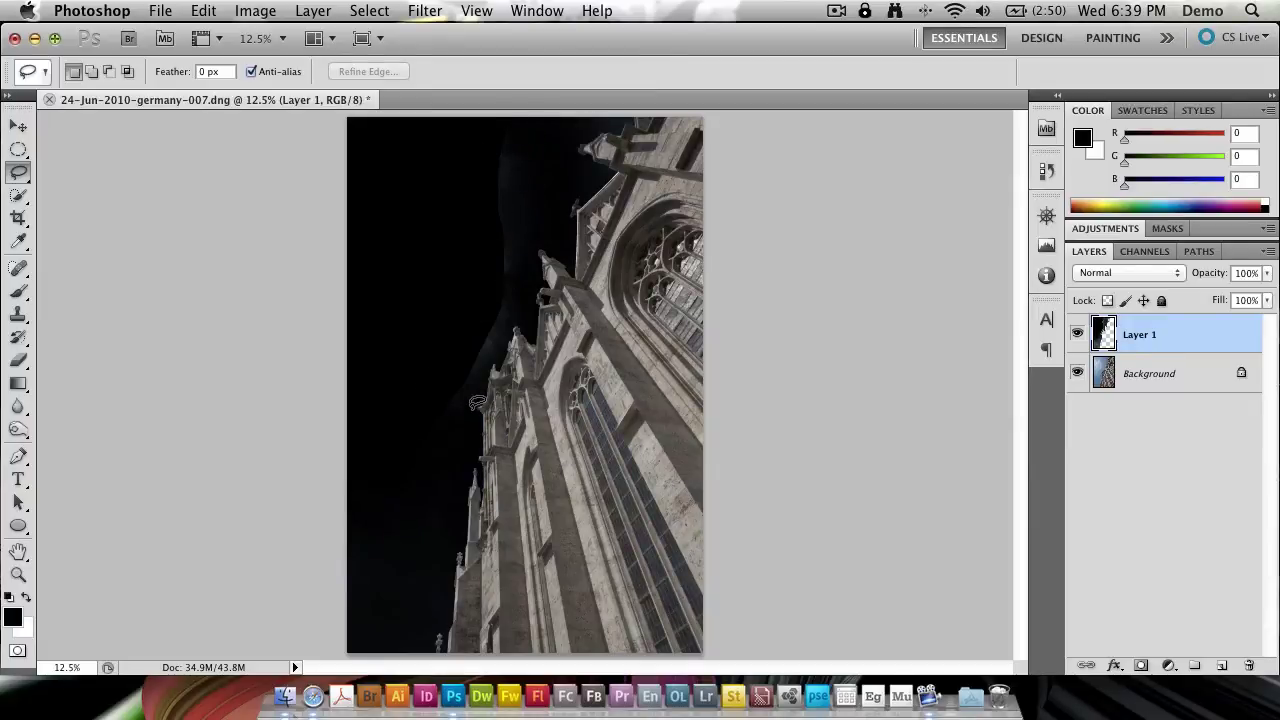
key(super+plus)
key(super+plus)
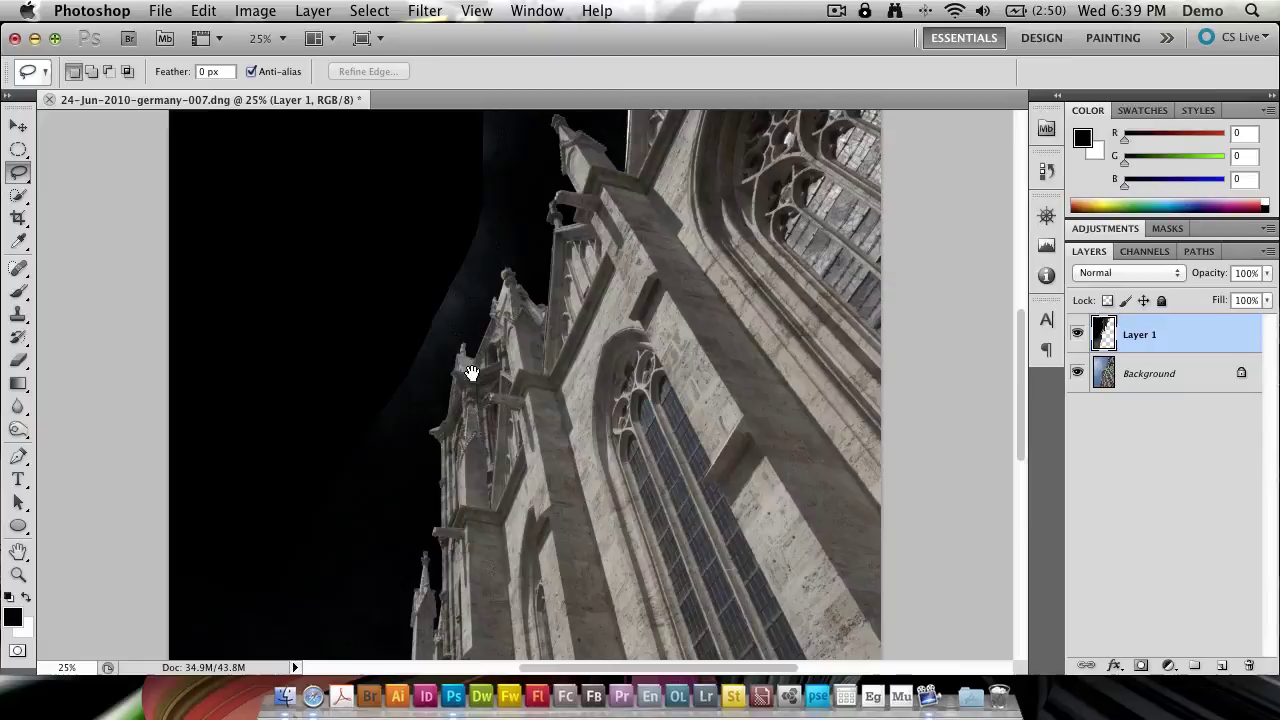
drag(471, 366, 434, 493)
drag(443, 260, 526, 449)
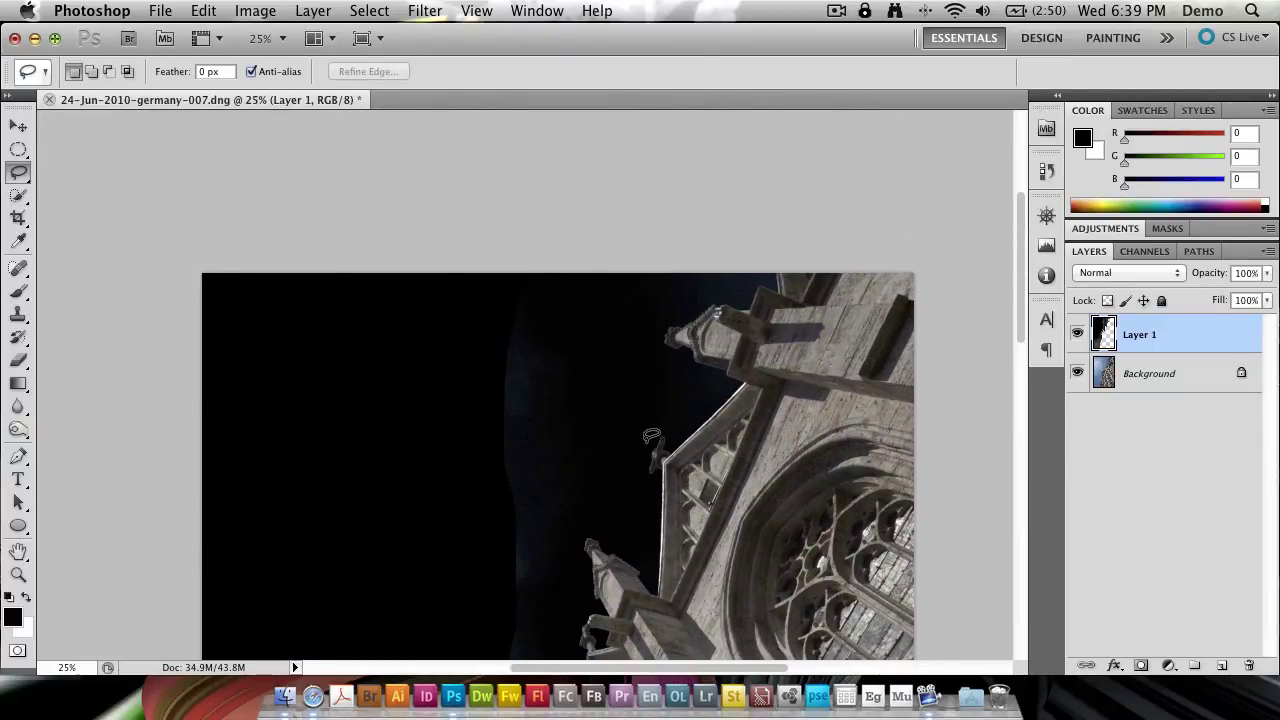
drag(633, 525, 646, 243)
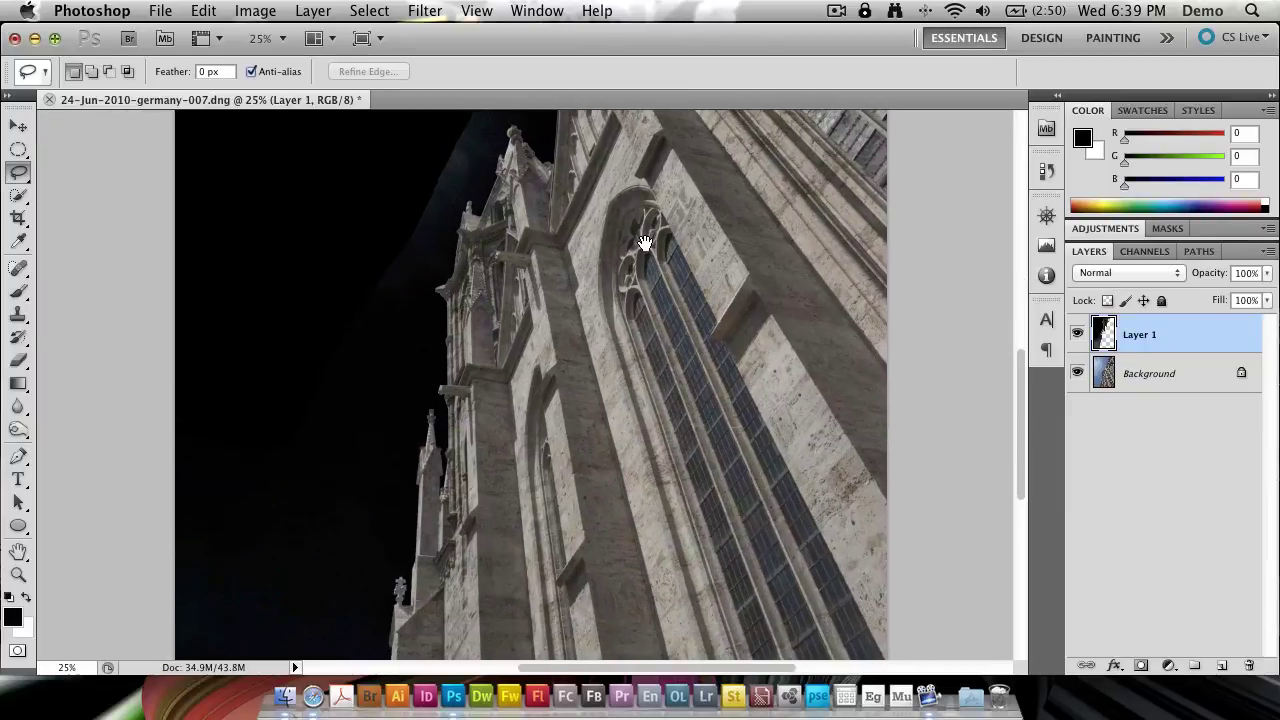
key(super+minus)
key(alt+super+z)
key(alt+super+z)
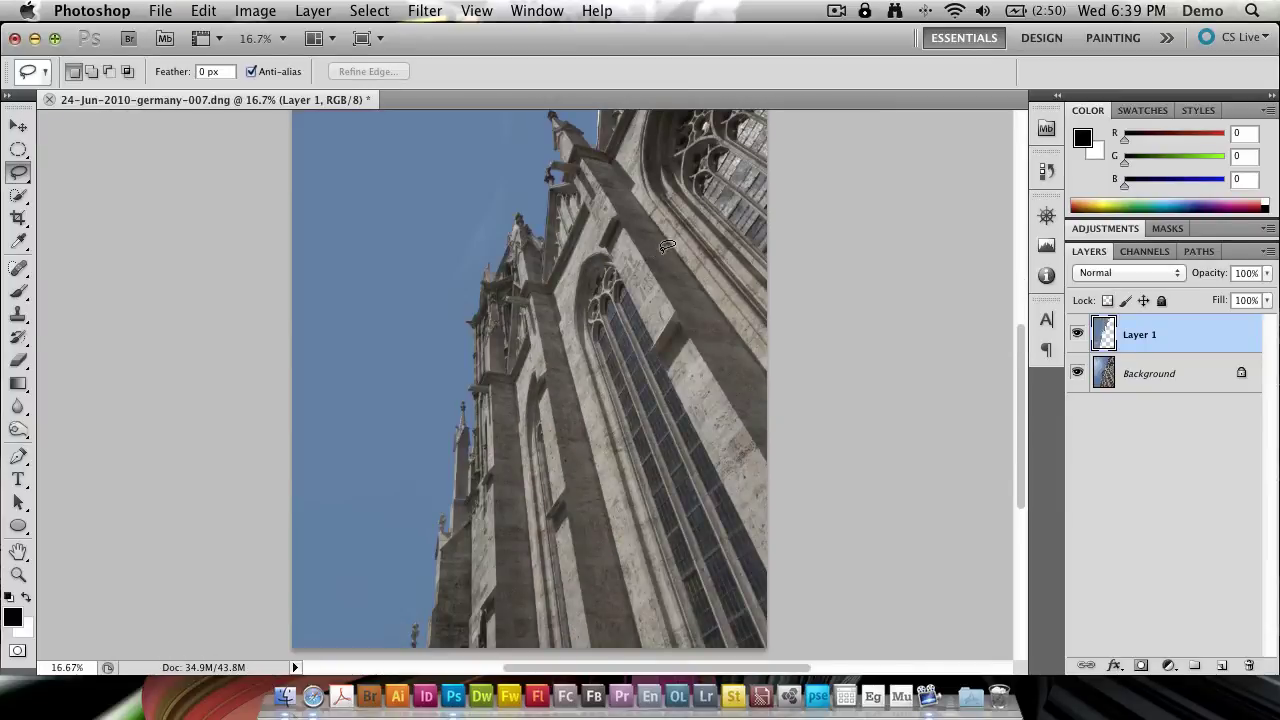
key(alt+super+z)
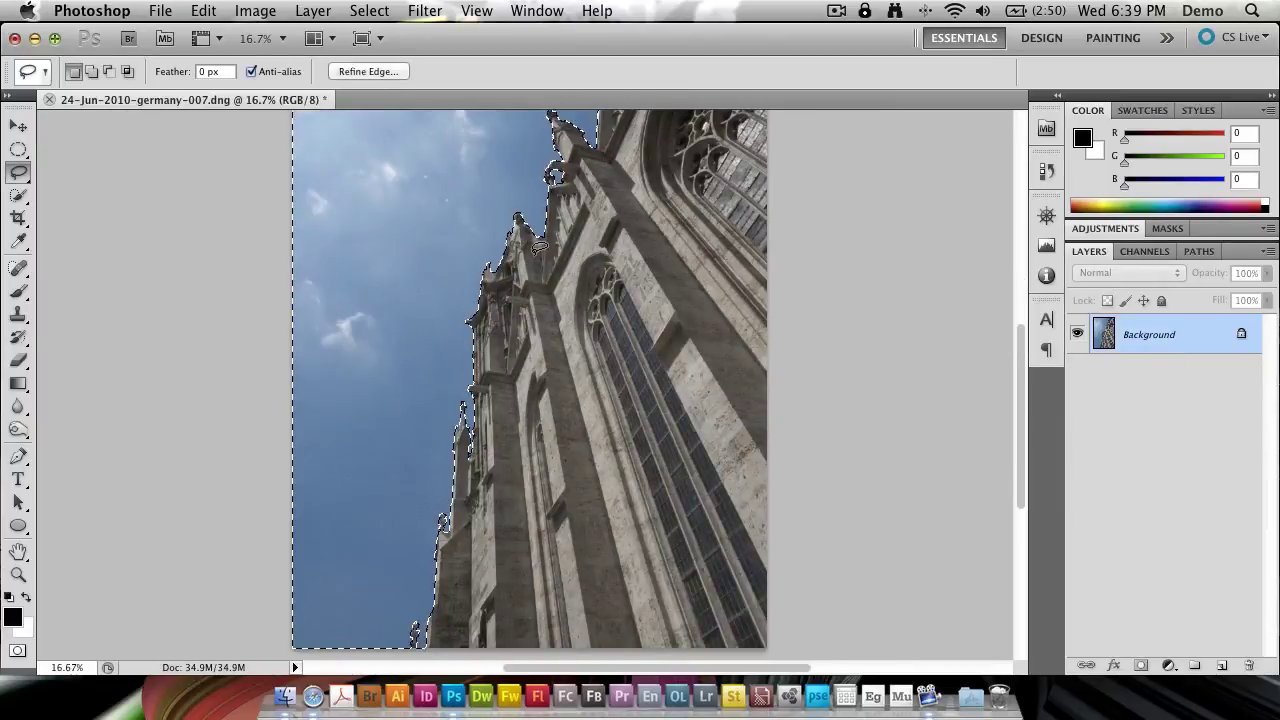
- Apply Refine Edge to the sky selection with Smart Radius and a 6.5 px radius
click(366, 72)
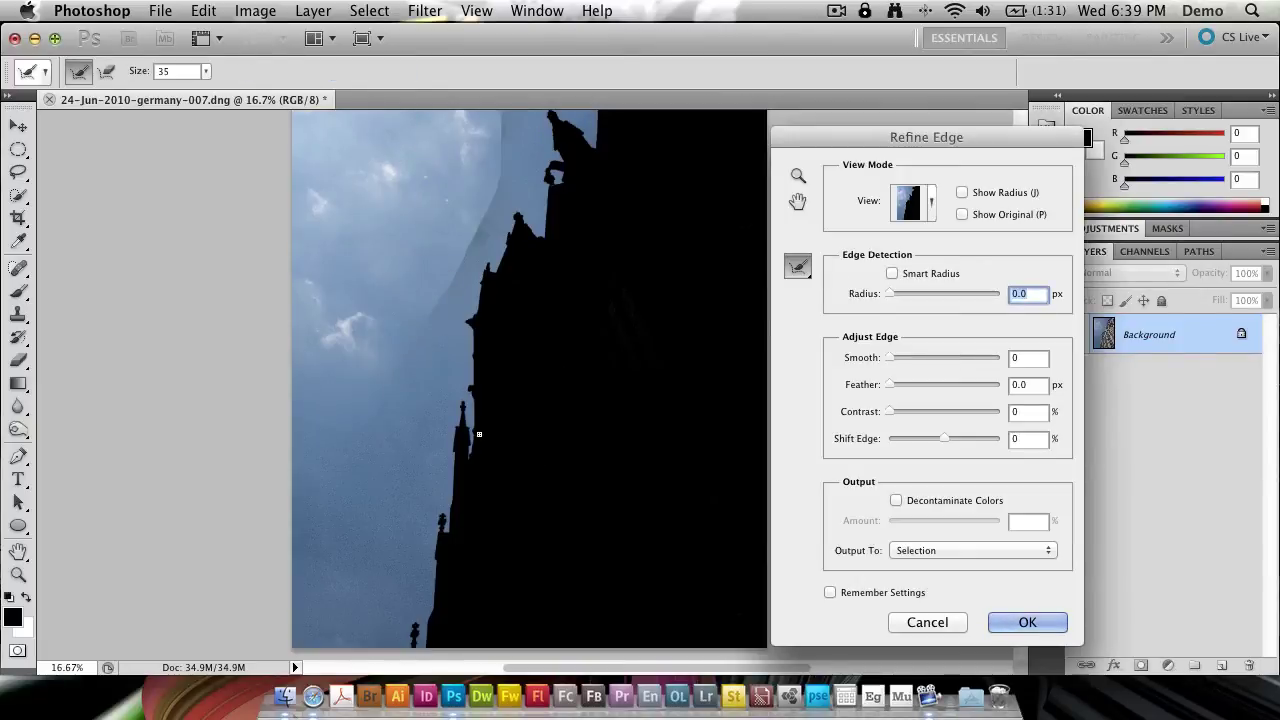
key(super+plus)
key(super+plus)
key(super+plus)
key(super+plus)
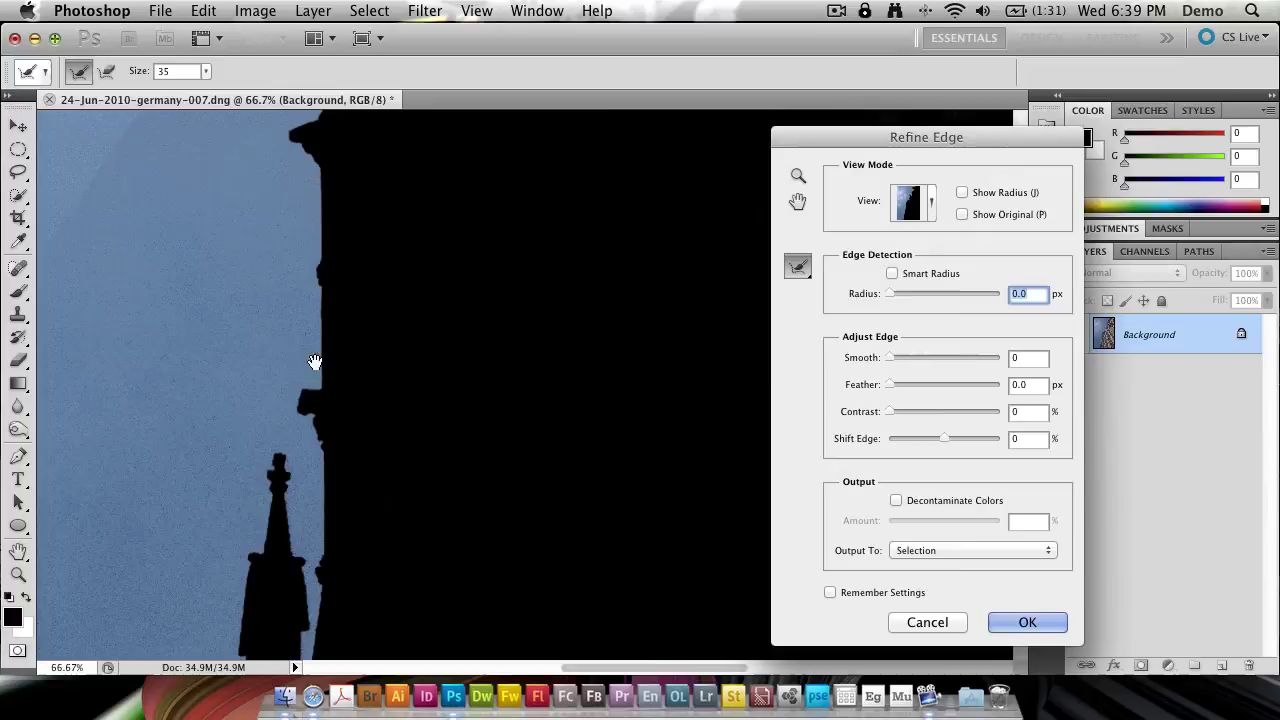
drag(314, 363, 628, 332)
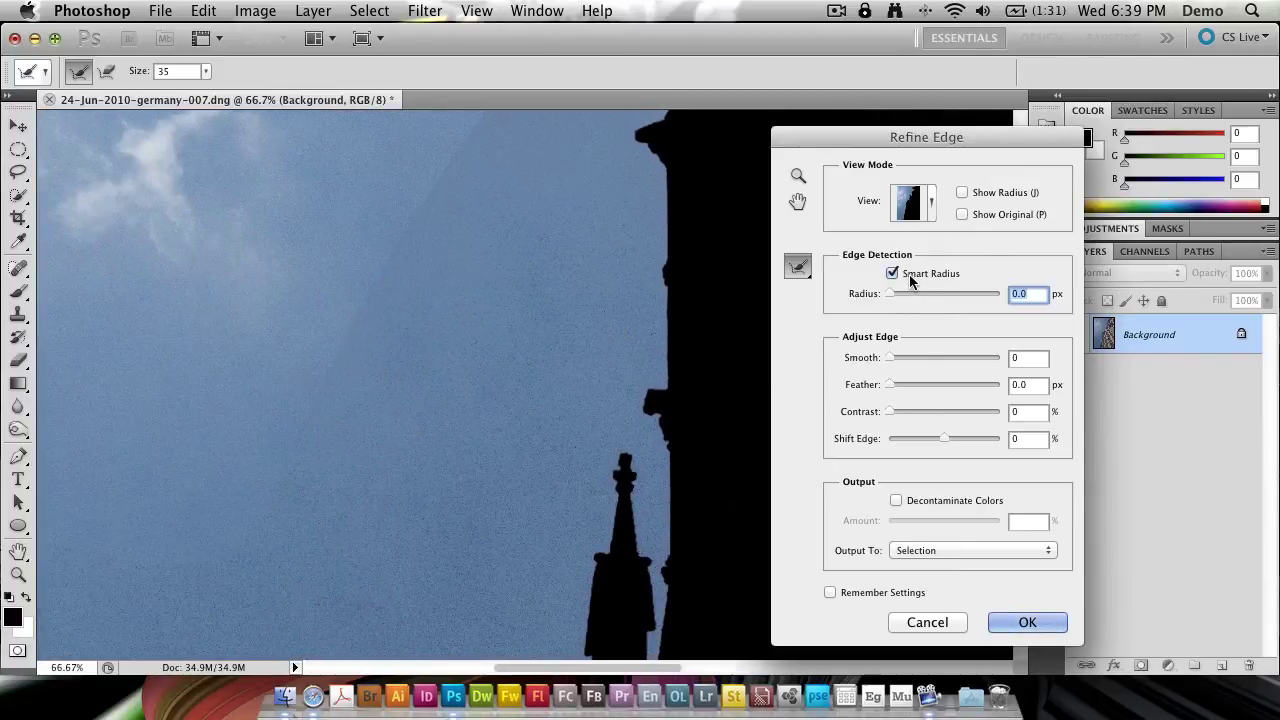
click(938, 292)
key(super+minus)
key(super+minus)
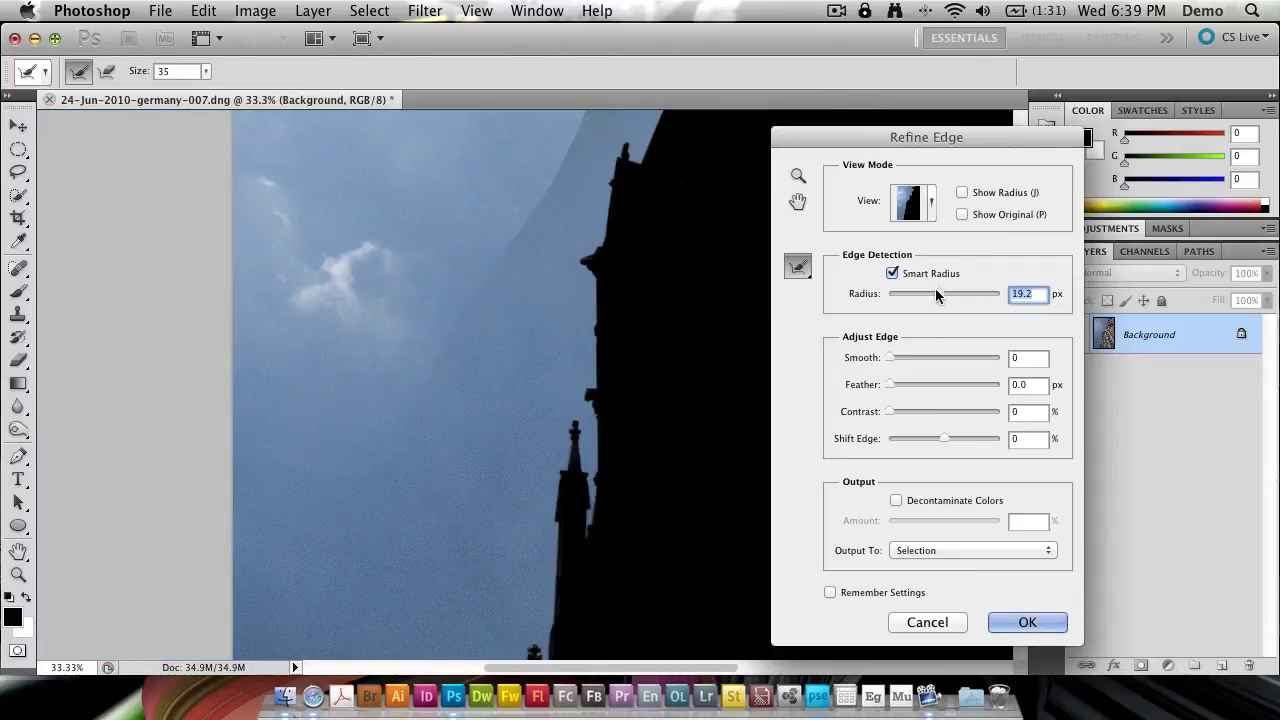
click(922, 293)
key(super+minus)
key(super+minus)
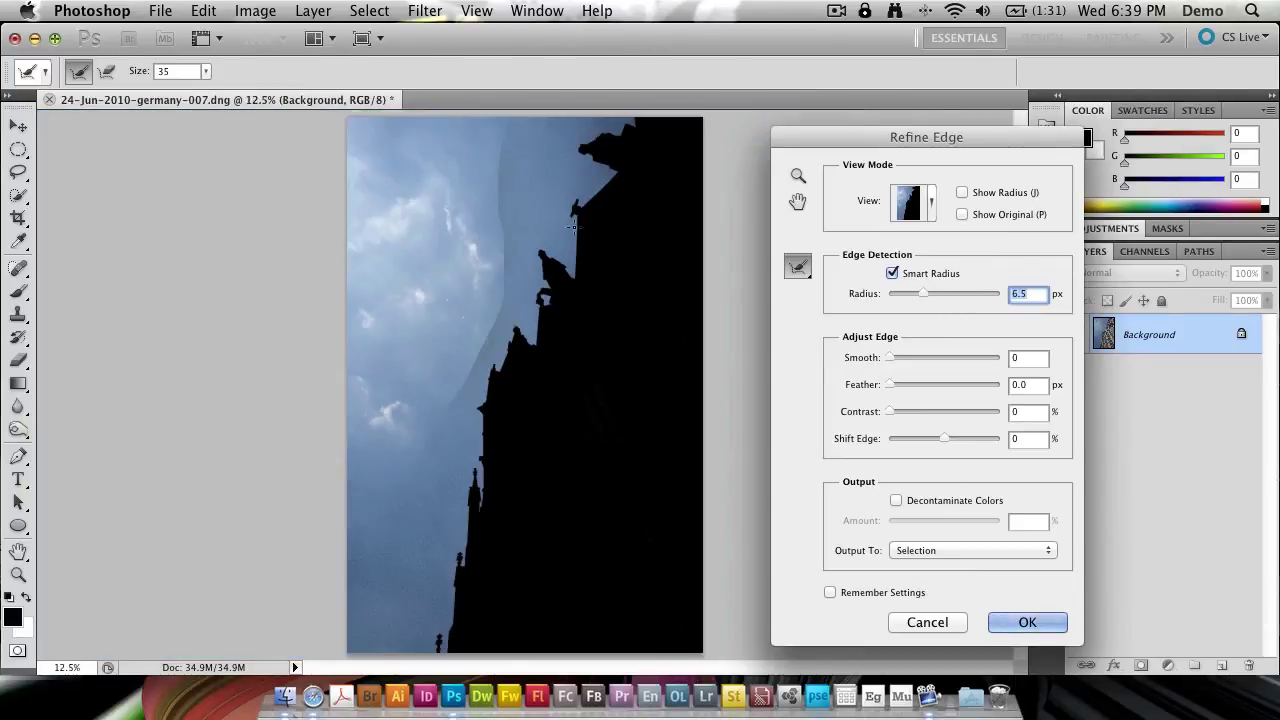
click(1028, 622)
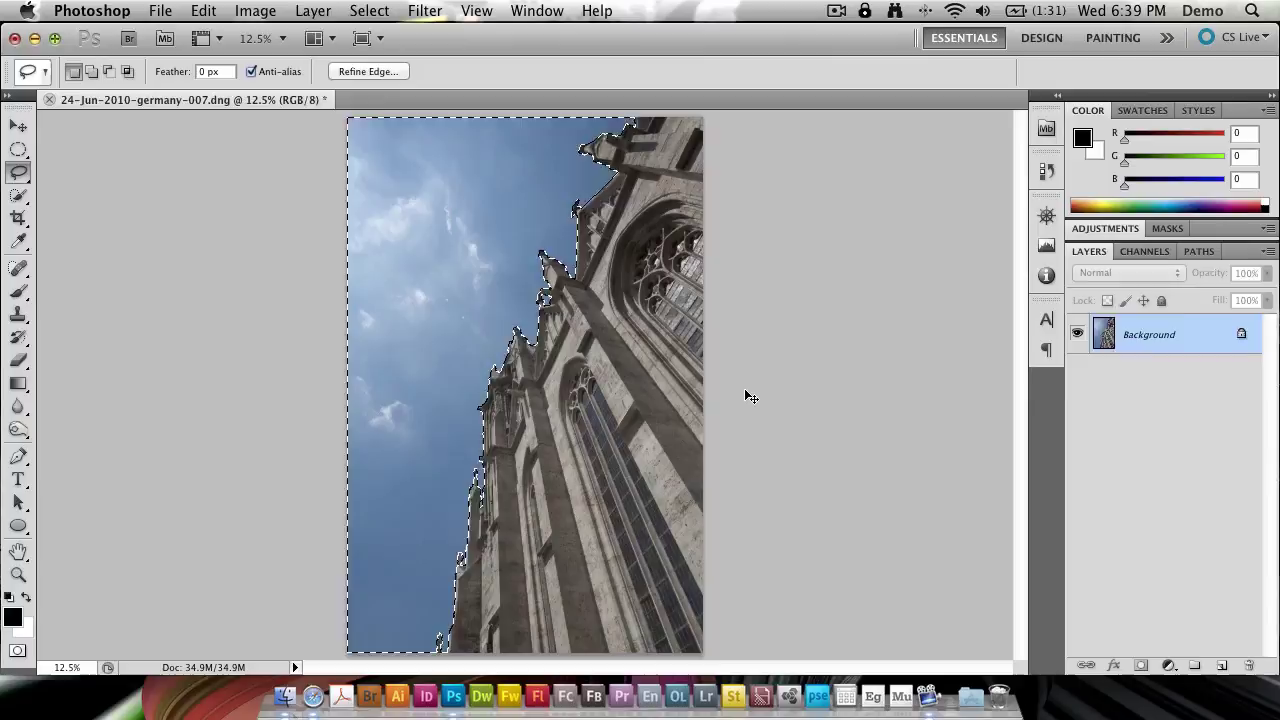
- Copy the sky to Layer 1 with Cmd+J and fill its pixels with black
key(super+j)
key(alt+shift+BackSpace)
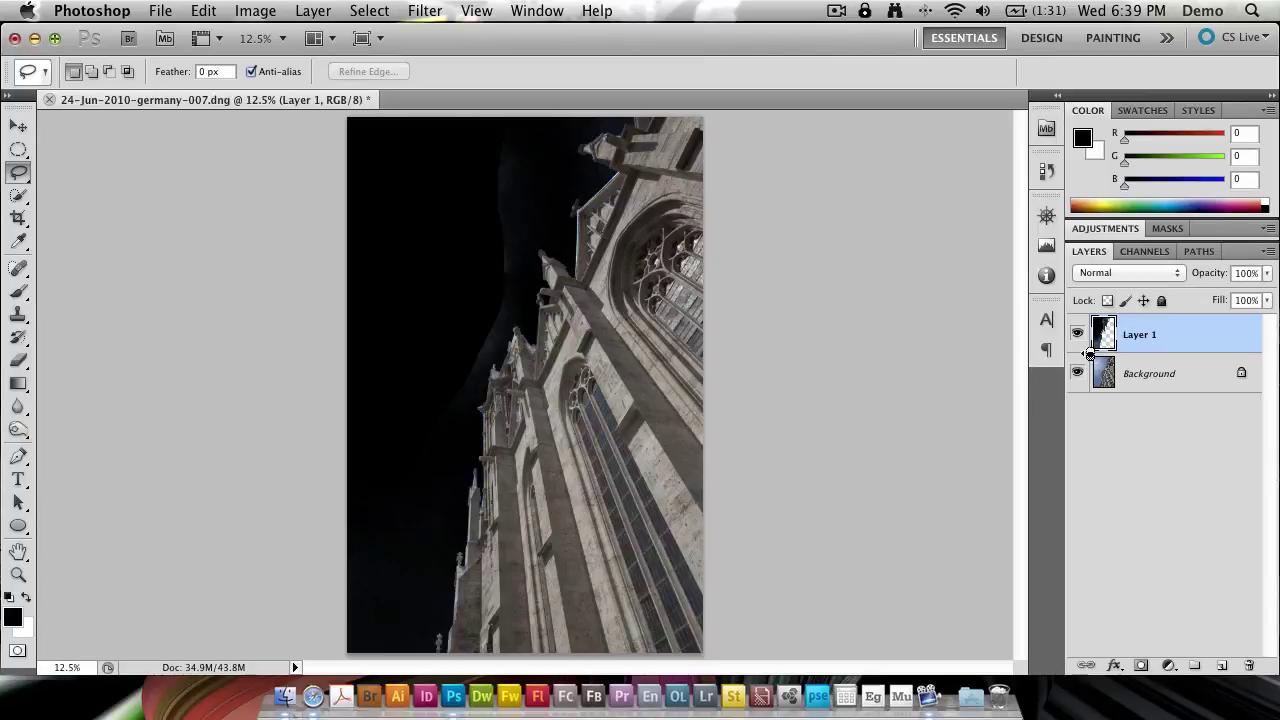